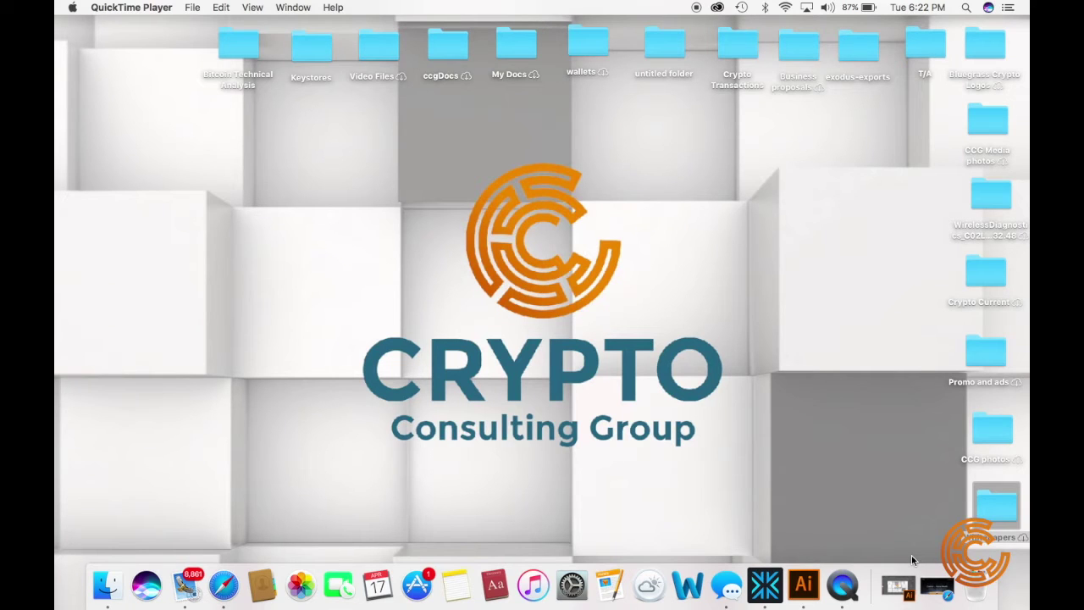
Restore the Exodus website full screen, view its 1.49.0 download page, then close the window
{"action": "left_click", "coordinate": [935, 585]}
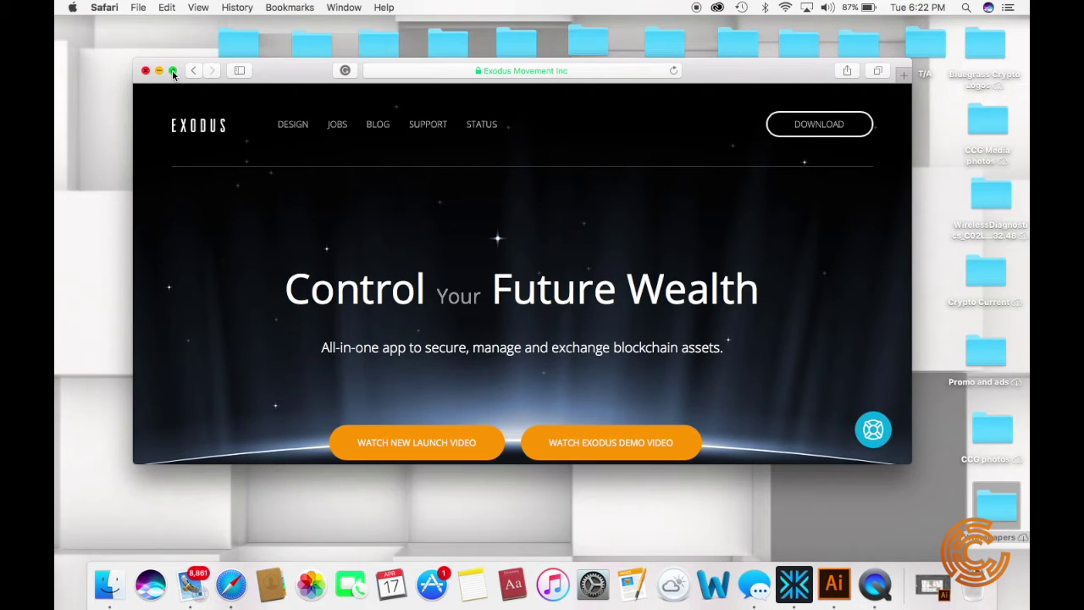
{"action": "left_click", "coordinate": [172, 73]}
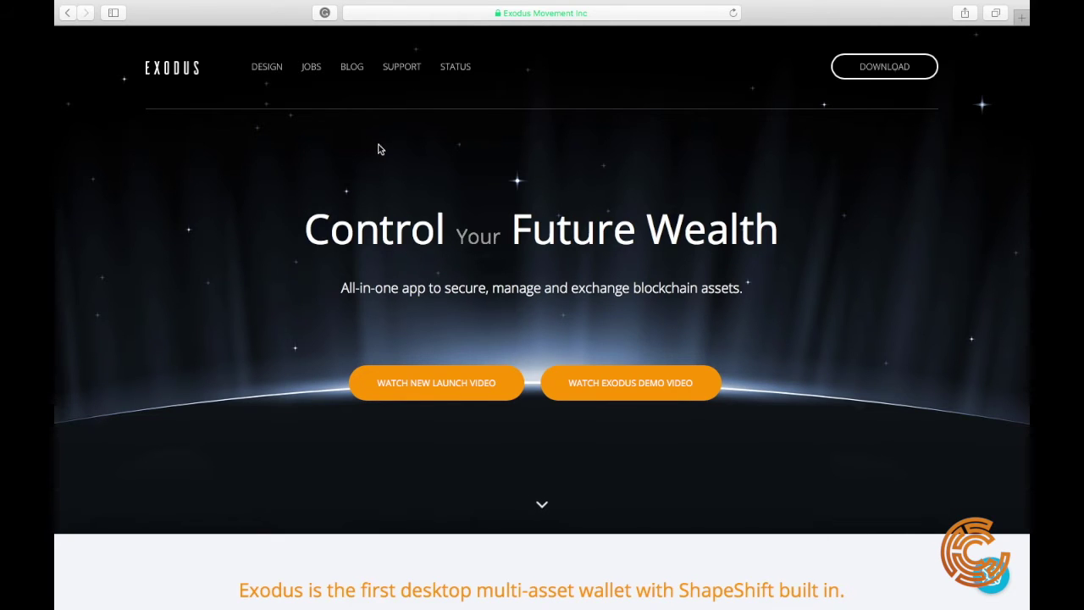
{"action": "left_click", "coordinate": [590, 15]}
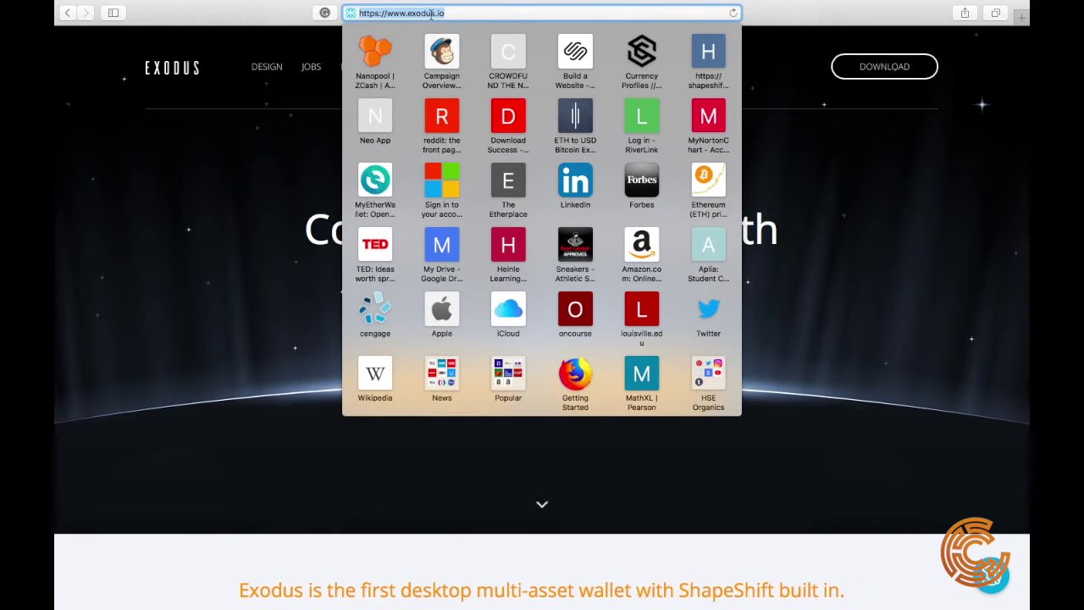
{"action": "left_click", "coordinate": [906, 74]}
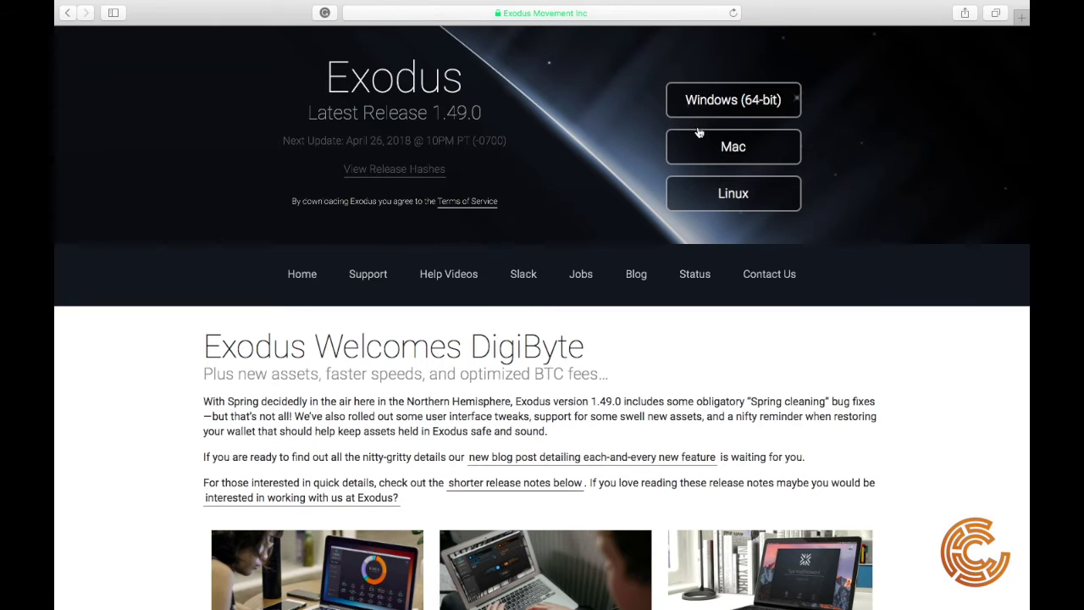
{"action": "mouse_move", "coordinate": [112, 4]}
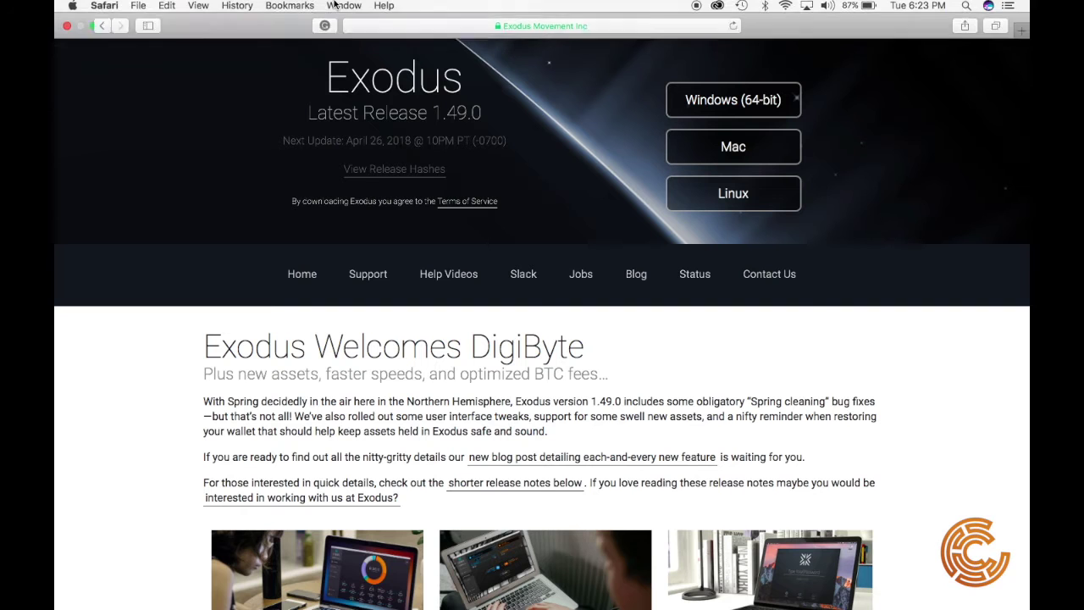
{"action": "left_click", "coordinate": [67, 28]}
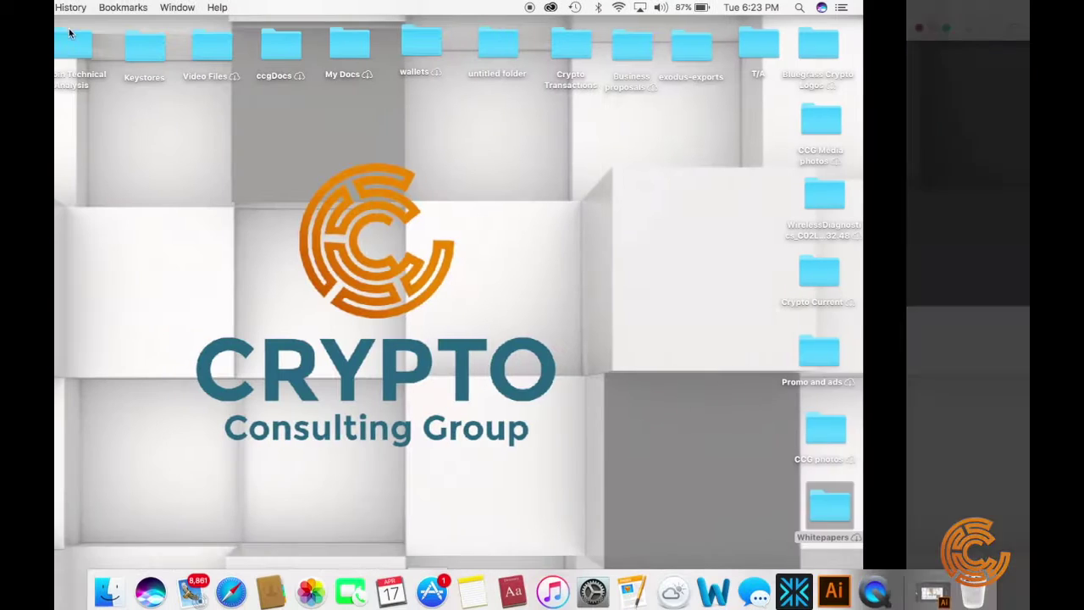
Launch Exodus and toggle the $1,058.50 total balance to BTC and back to USD
{"action": "left_click", "coordinate": [796, 583]}
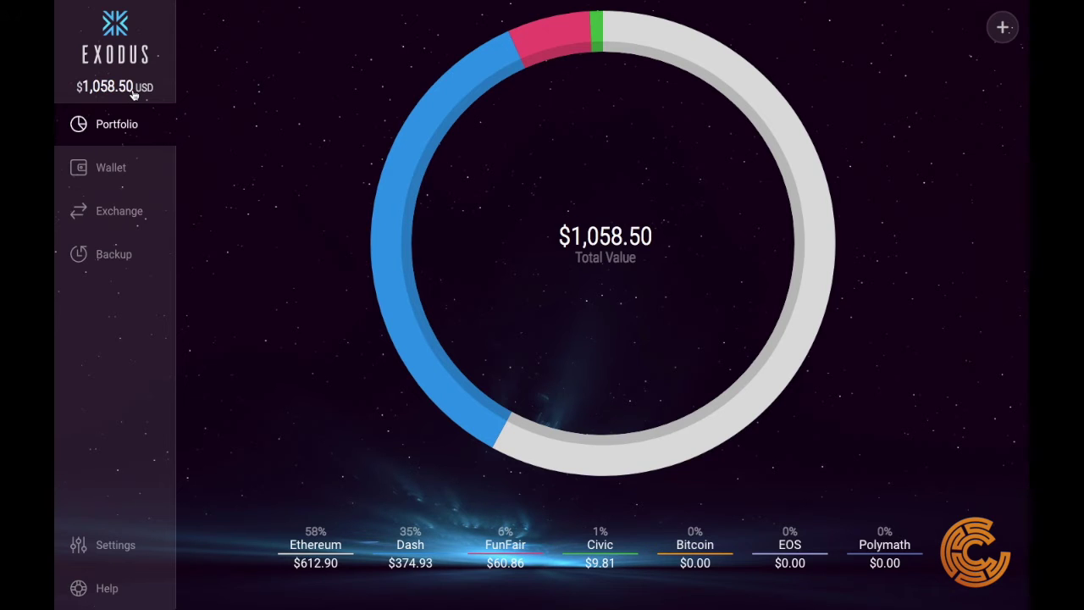
{"action": "left_click", "coordinate": [132, 93]}
{"action": "left_click", "coordinate": [135, 92]}
Switch on the Bancor (BNT) and BAT assets in Settings > Assets
{"action": "left_click", "coordinate": [1003, 30]}
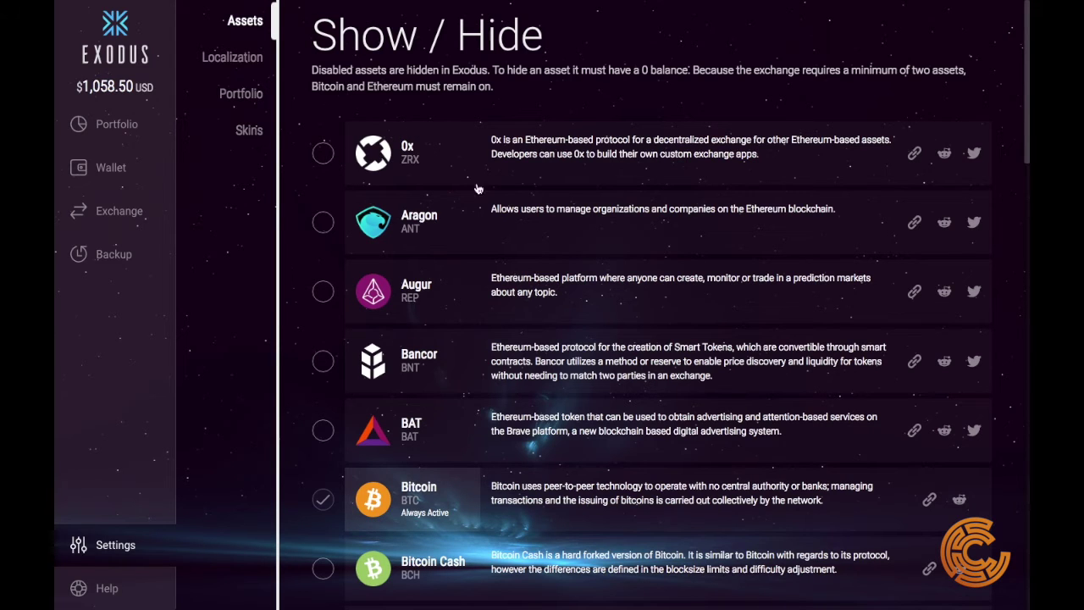
{"action": "scroll", "coordinate": [480, 217], "scroll_direction": "down", "scroll_amount": 1}
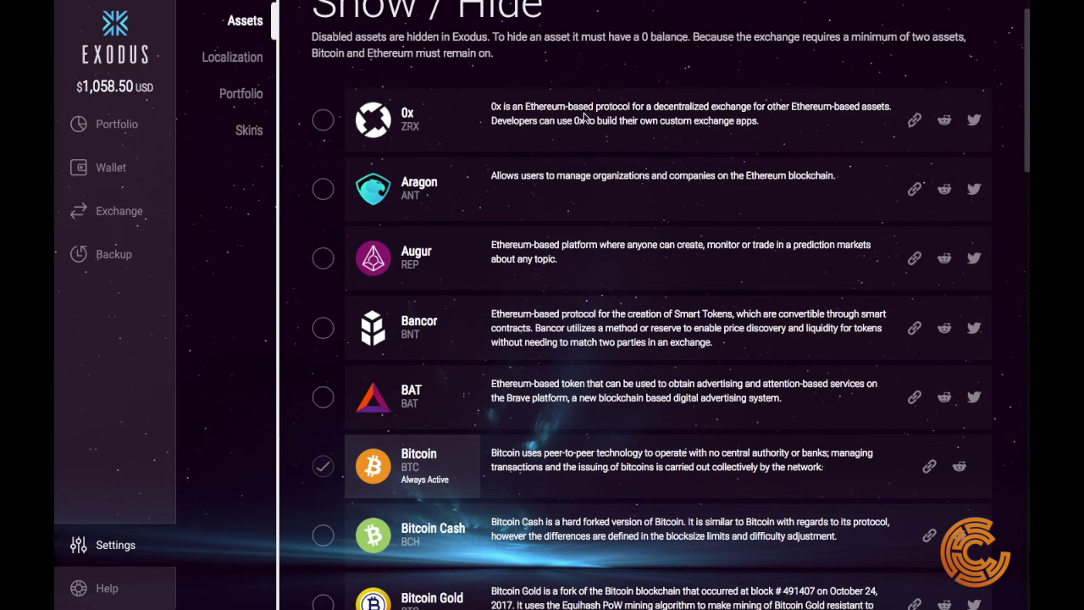
{"action": "scroll", "coordinate": [597, 195], "scroll_direction": "down", "scroll_amount": 1}
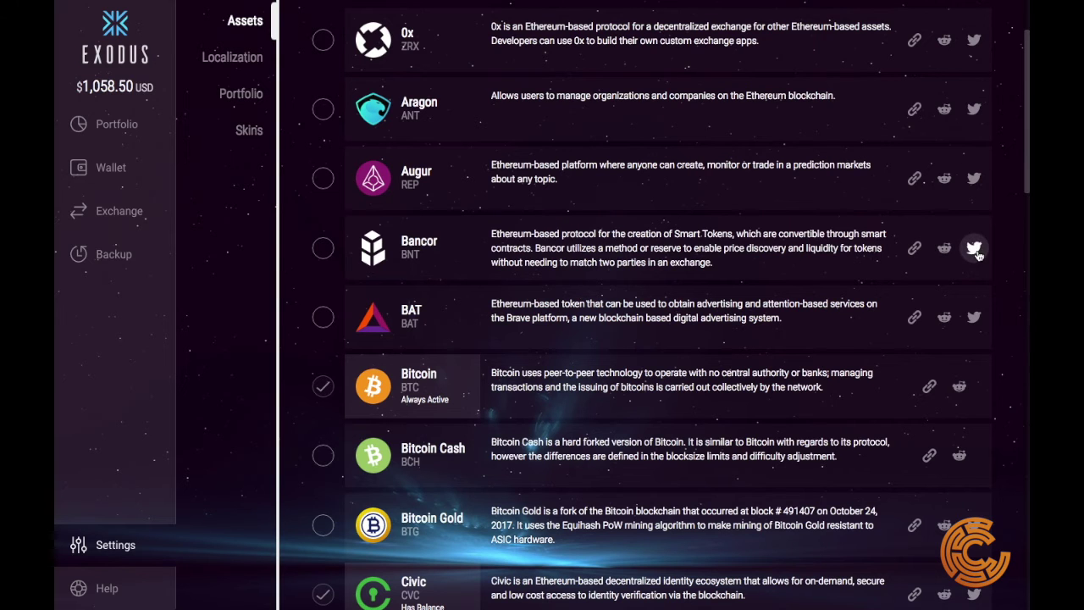
{"action": "scroll", "coordinate": [697, 303], "scroll_direction": "down", "scroll_amount": 1}
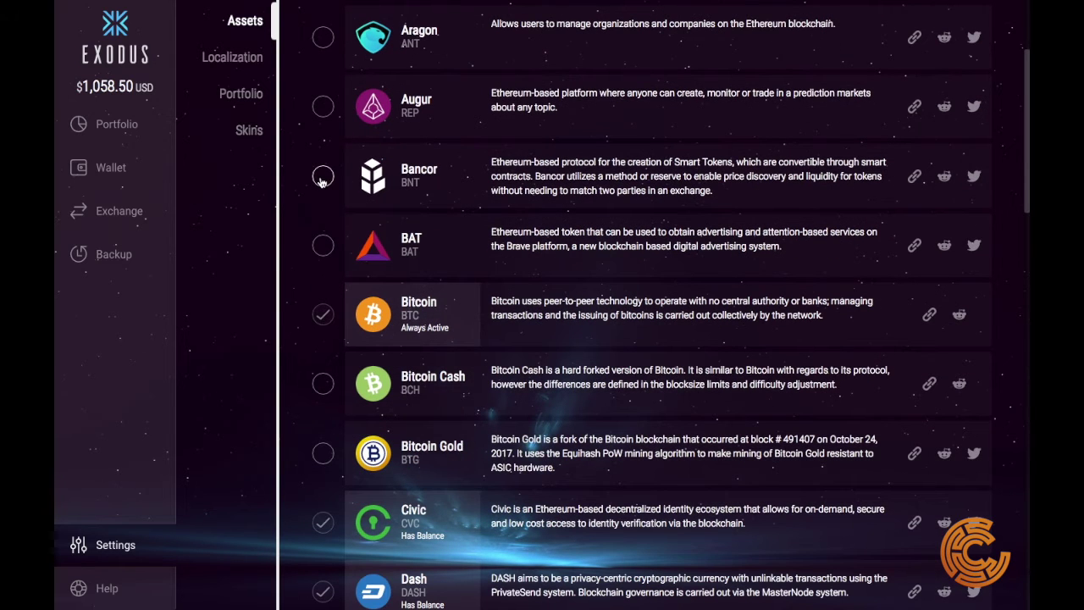
{"action": "left_click", "coordinate": [323, 176]}
{"action": "left_click", "coordinate": [323, 245]}
{"action": "scroll", "coordinate": [323, 342], "scroll_direction": "down", "scroll_amount": 4}
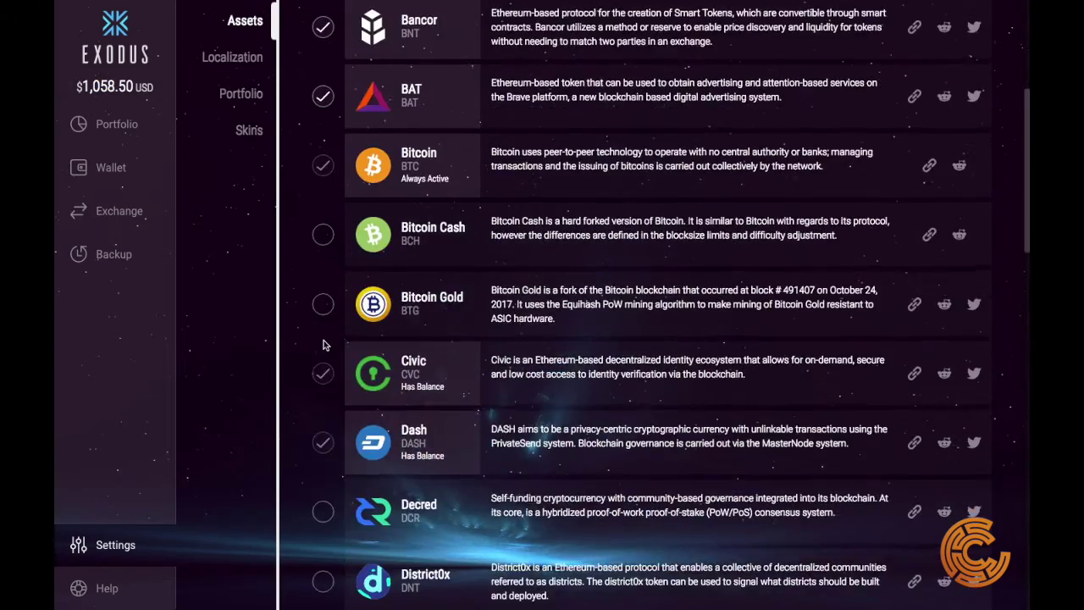
{"action": "scroll", "coordinate": [323, 343], "scroll_direction": "down", "scroll_amount": 5}
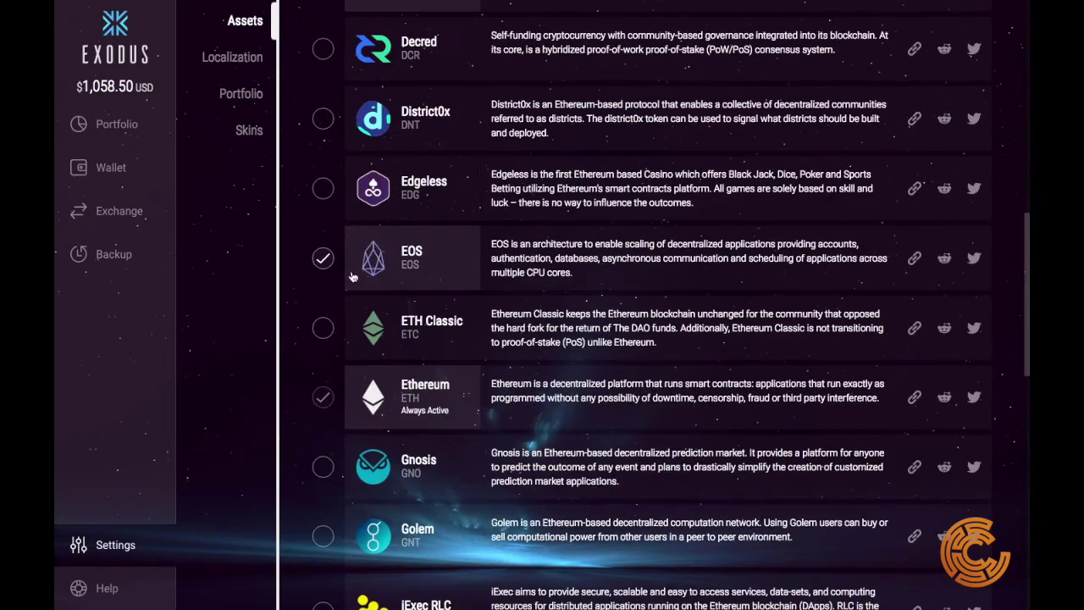
{"action": "scroll", "coordinate": [405, 338], "scroll_direction": "down", "scroll_amount": 5}
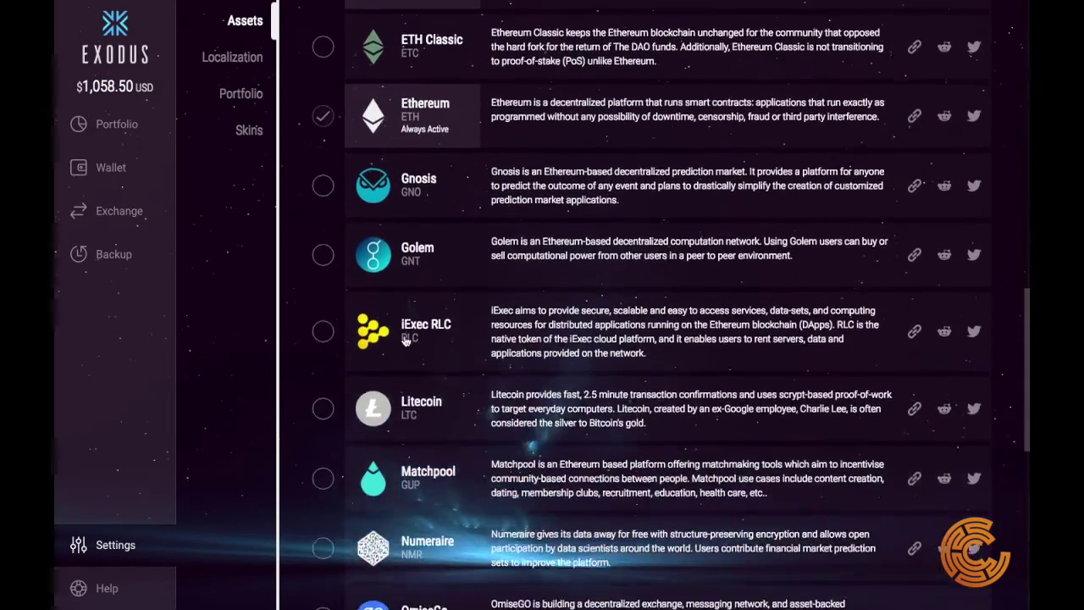
{"action": "scroll", "coordinate": [405, 339], "scroll_direction": "down", "scroll_amount": 2}
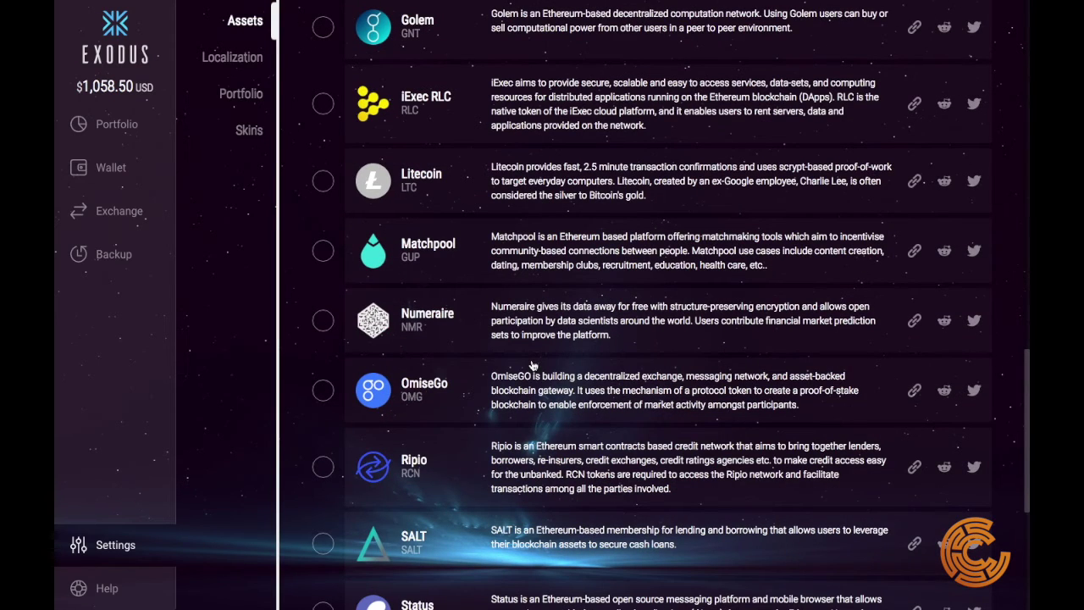
{"action": "scroll", "coordinate": [592, 440], "scroll_direction": "down", "scroll_amount": 5}
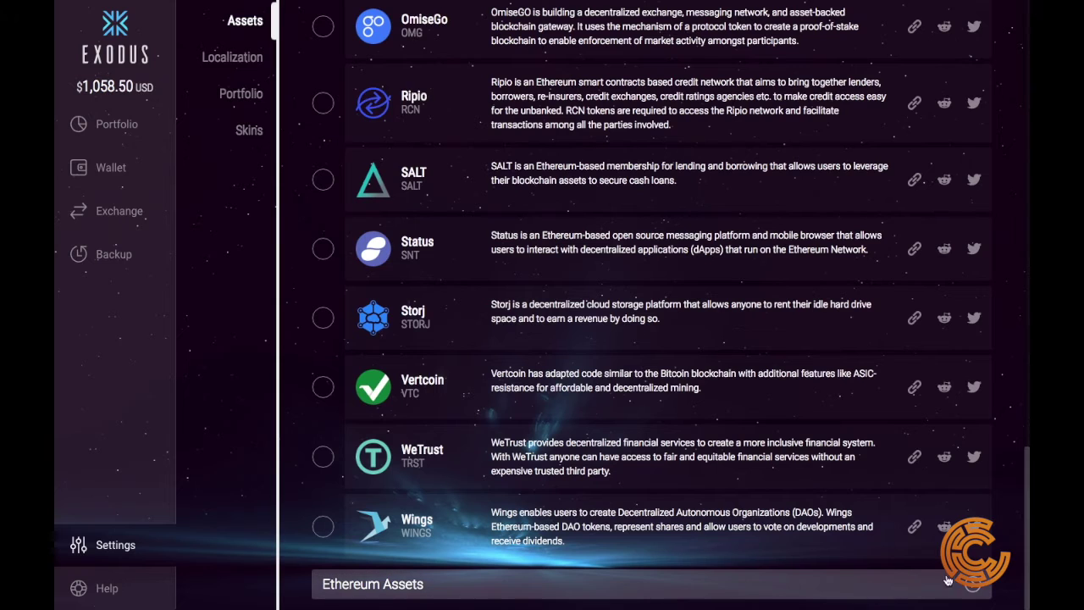
Expand Ethereum Assets, then scroll back up to its header and the SALT–Wings token list
{"action": "left_click", "coordinate": [512, 585]}
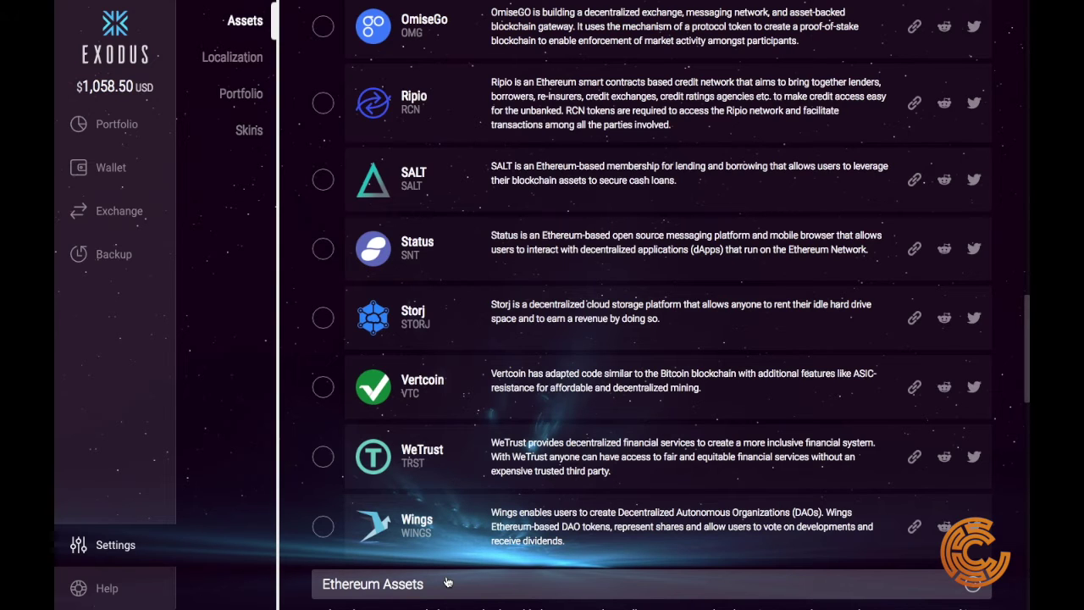
{"action": "scroll", "coordinate": [618, 550], "scroll_direction": "down", "scroll_amount": 2}
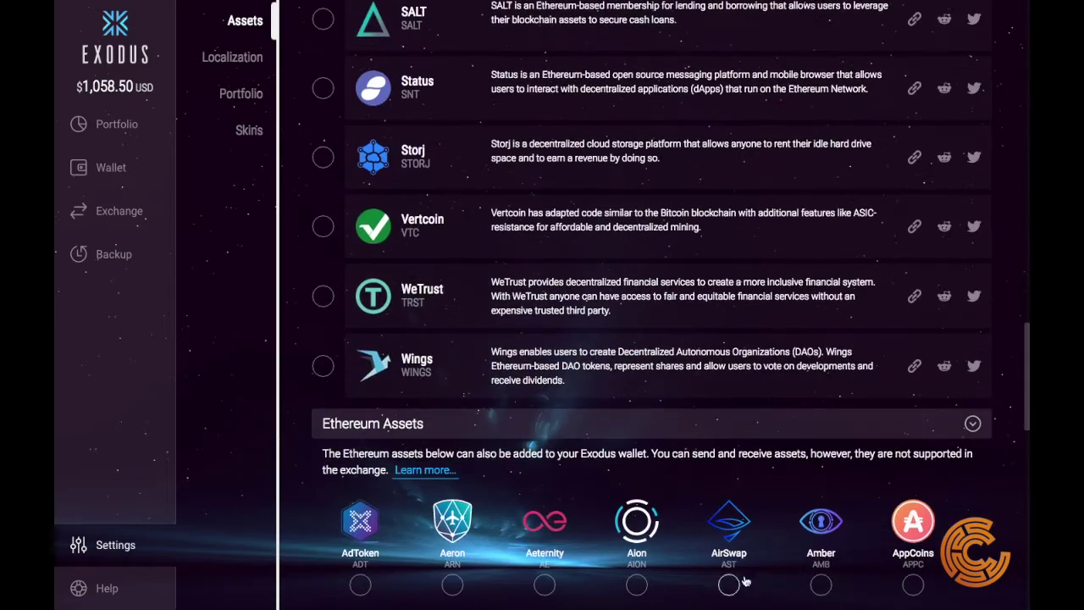
{"action": "scroll", "coordinate": [794, 518], "scroll_direction": "down", "scroll_amount": 2}
{"action": "scroll", "coordinate": [793, 518], "scroll_direction": "down", "scroll_amount": 1}
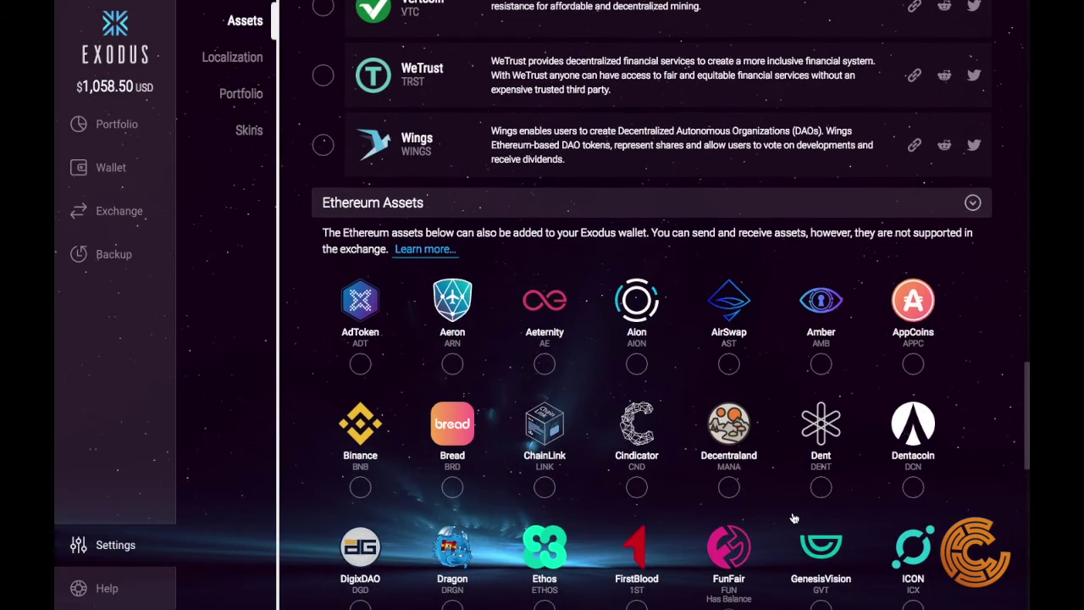
{"action": "scroll", "coordinate": [793, 518], "scroll_direction": "down", "scroll_amount": 2}
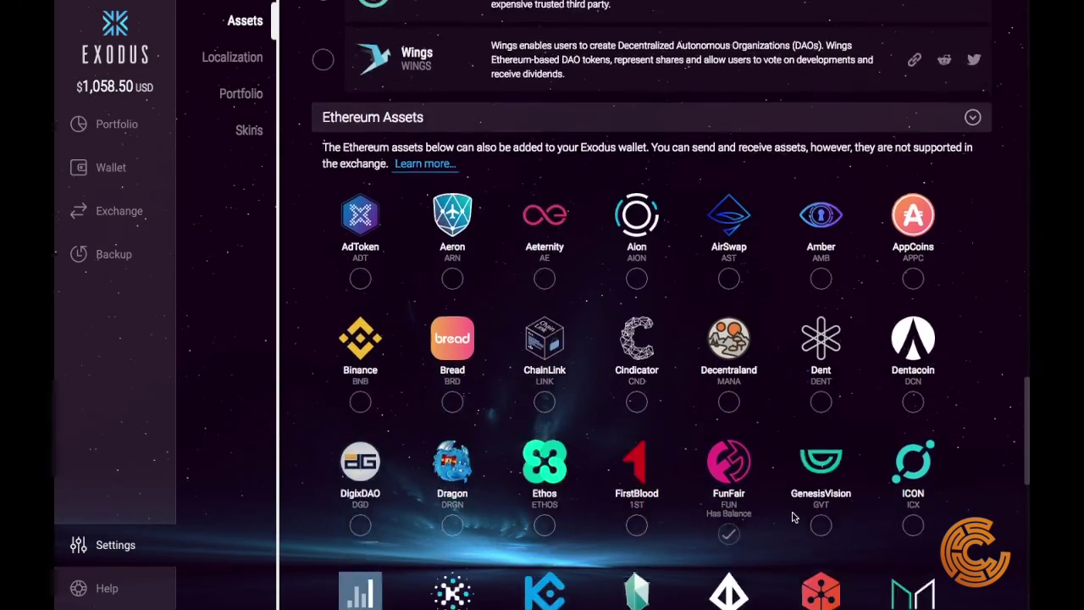
{"action": "scroll", "coordinate": [793, 518], "scroll_direction": "down", "scroll_amount": 2}
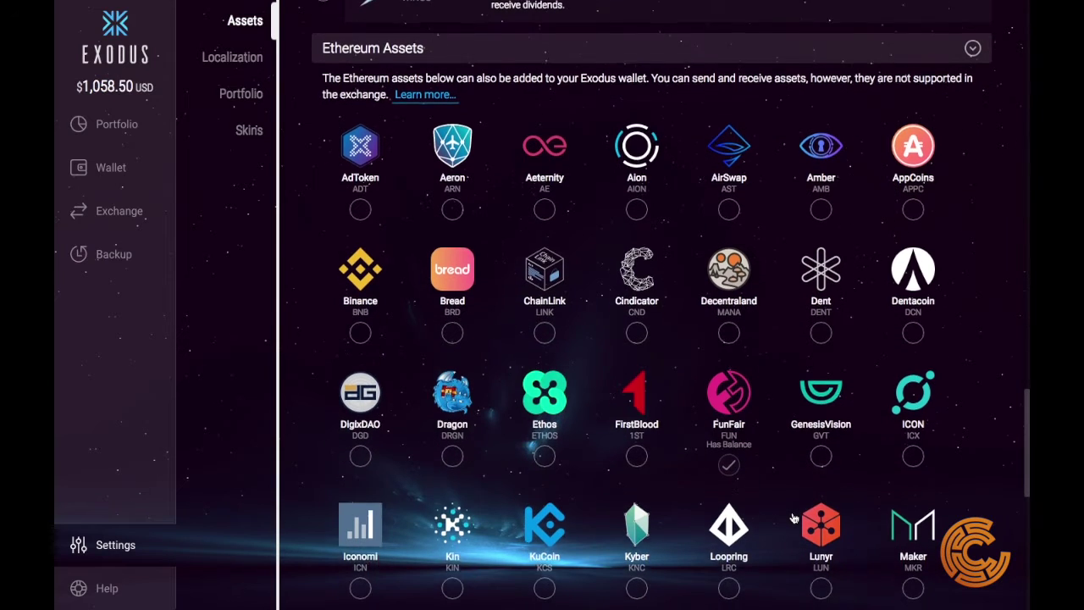
{"action": "scroll", "coordinate": [794, 518], "scroll_direction": "down", "scroll_amount": 2}
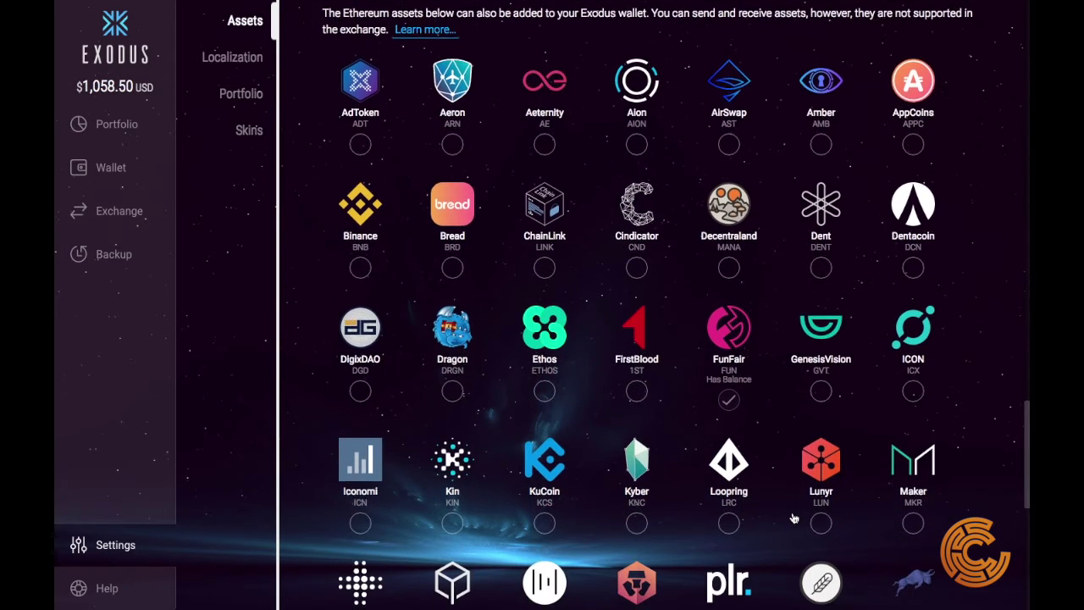
{"action": "scroll", "coordinate": [793, 518], "scroll_direction": "down", "scroll_amount": 3}
{"action": "scroll", "coordinate": [793, 518], "scroll_direction": "down", "scroll_amount": 5}
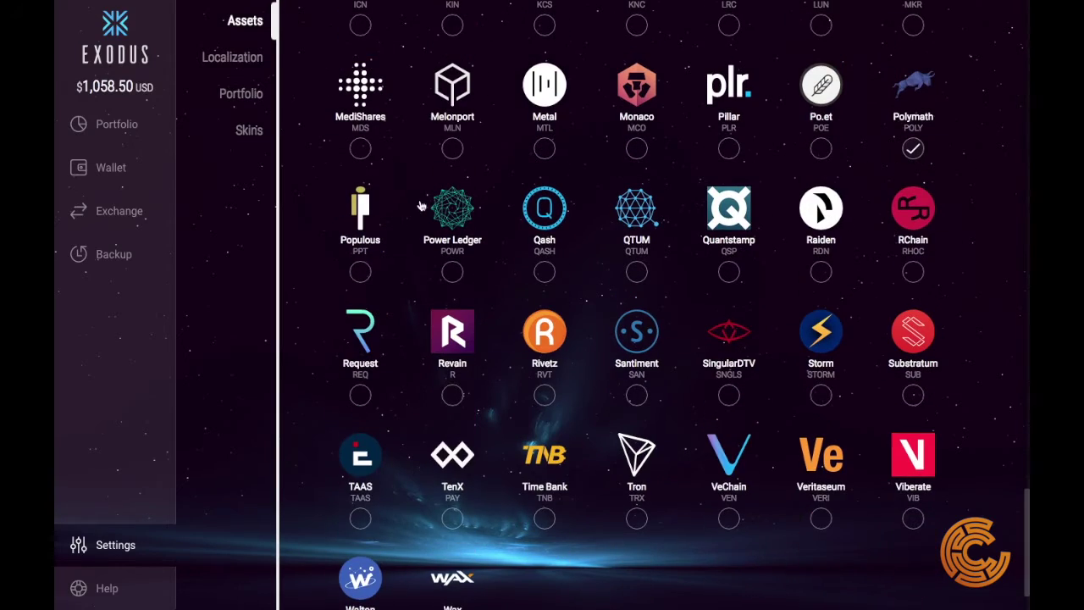
{"action": "scroll", "coordinate": [788, 533], "scroll_direction": "up", "scroll_amount": 1}
{"action": "scroll", "coordinate": [783, 549], "scroll_direction": "up", "scroll_amount": 7}
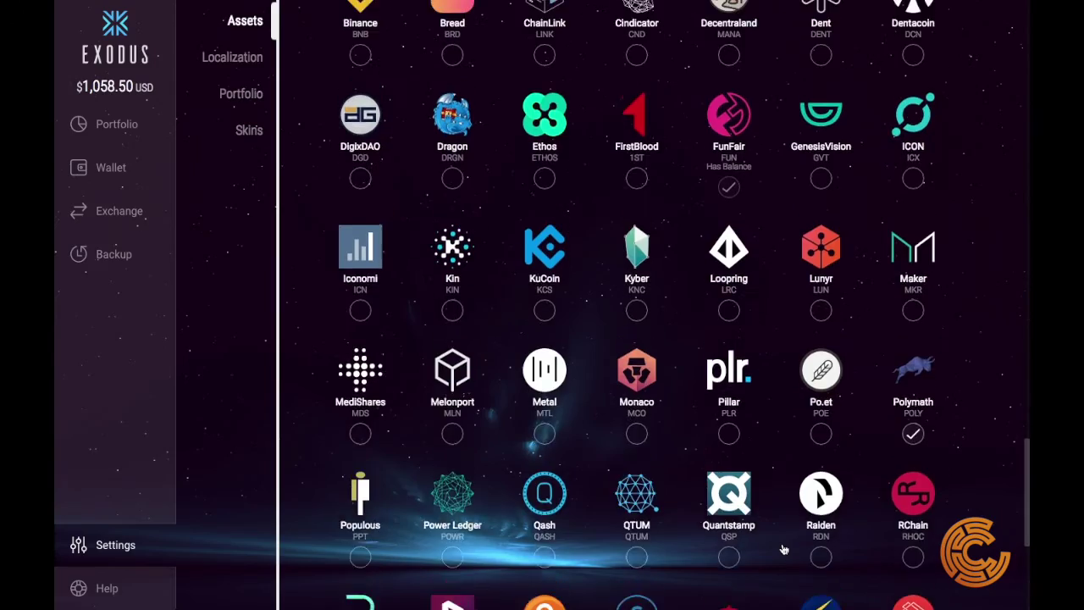
{"action": "scroll", "coordinate": [783, 548], "scroll_direction": "up", "scroll_amount": 7}
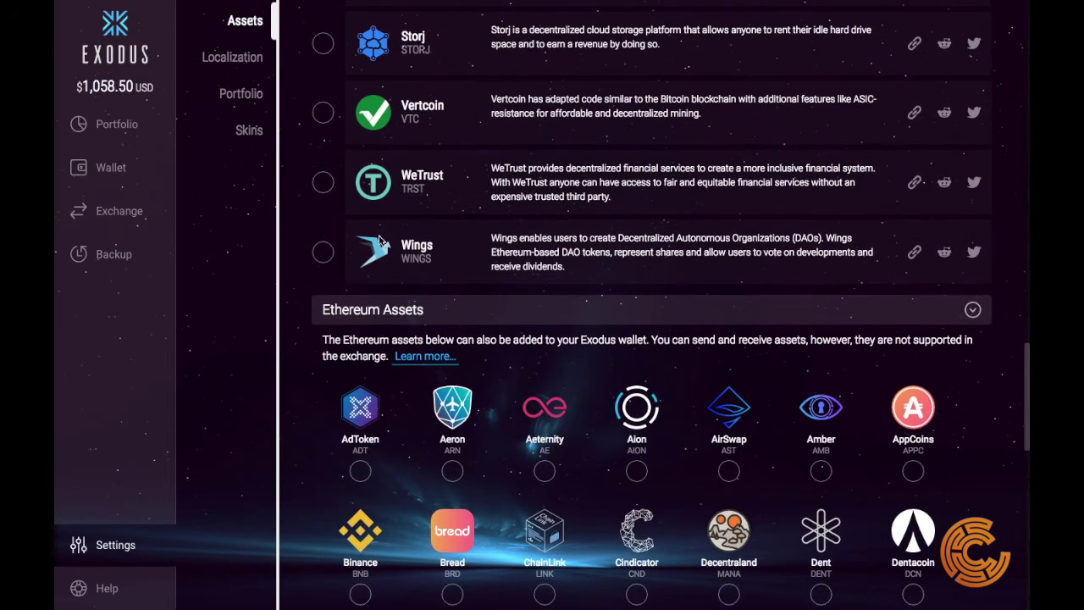
{"action": "scroll", "coordinate": [603, 190], "scroll_direction": "up", "scroll_amount": 1}
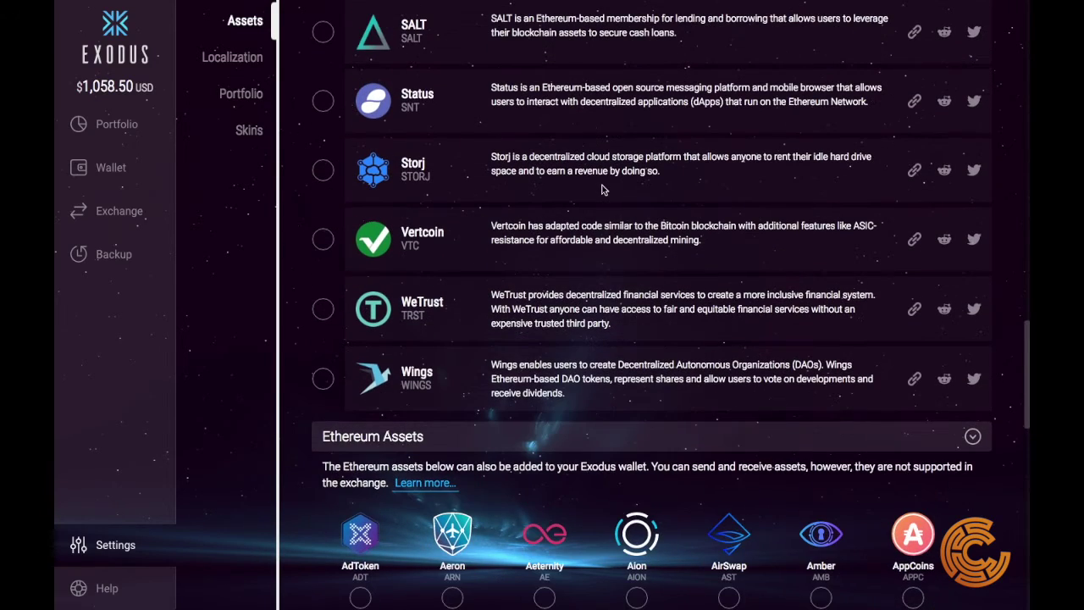
Look through the Localization settings and the Portfolio sorting order options
{"action": "left_click", "coordinate": [246, 59]}
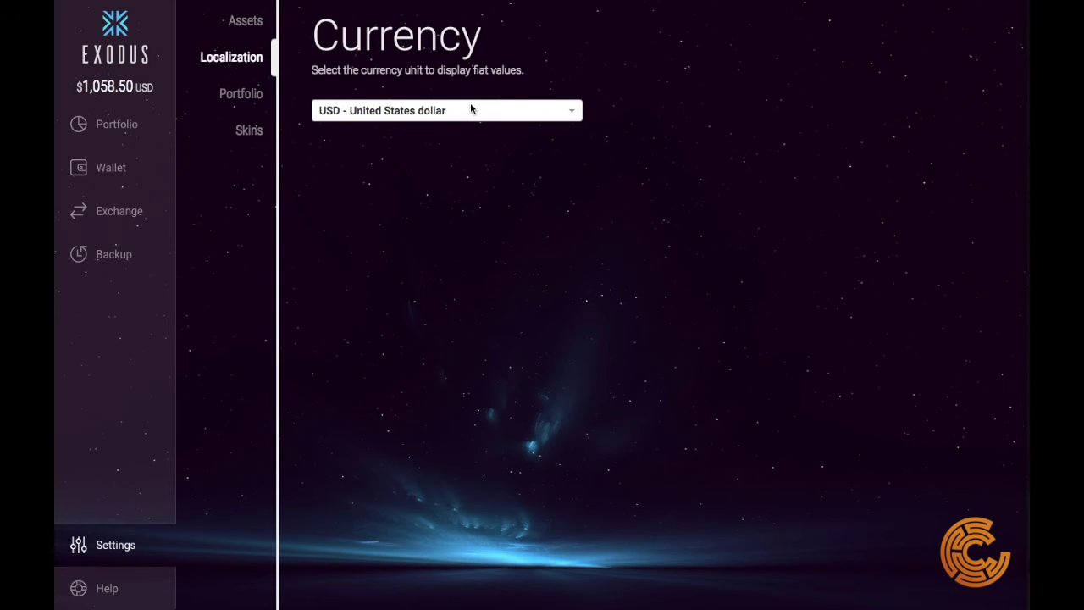
{"action": "left_click", "coordinate": [234, 97]}
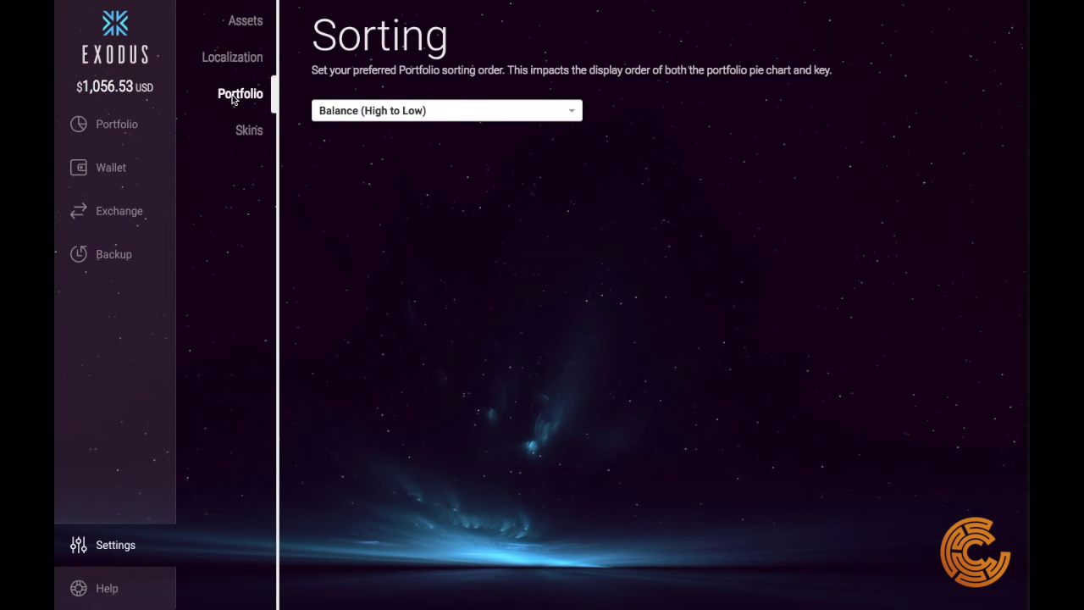
{"action": "left_click", "coordinate": [460, 108]}
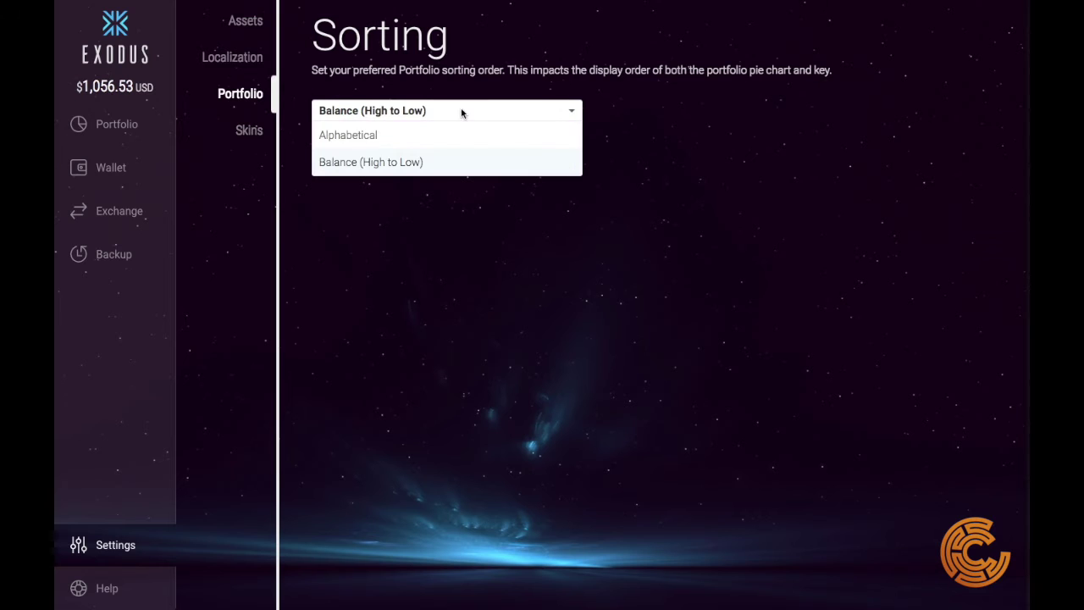
Try the Dark Wood, Padded and Honeycomb skins, keep Deep Space, and return to Portfolio
{"action": "left_click", "coordinate": [253, 132]}
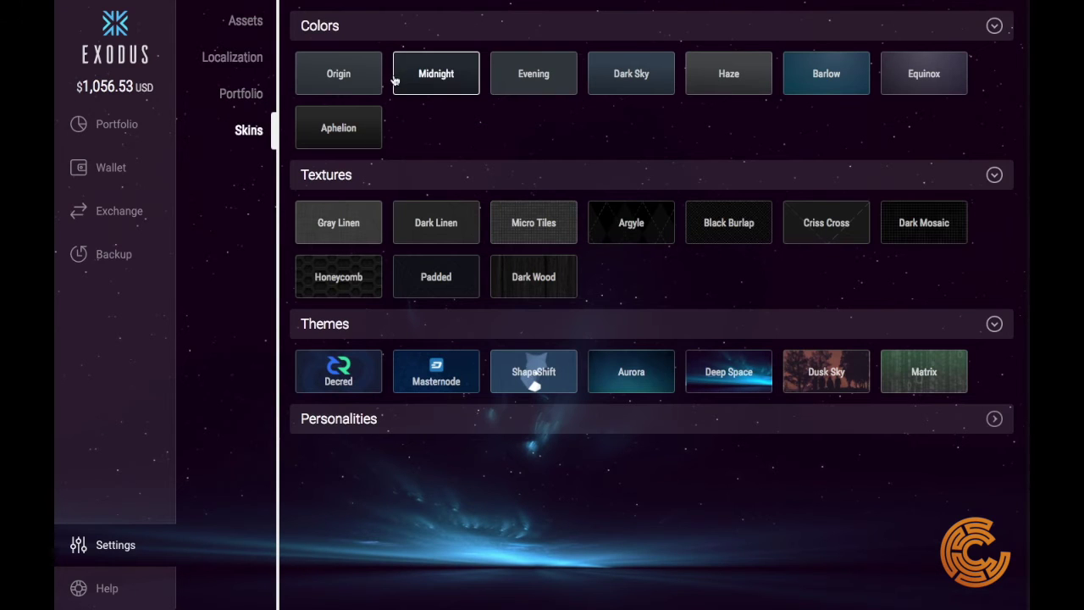
{"action": "left_click", "coordinate": [536, 269]}
{"action": "left_click", "coordinate": [441, 266]}
{"action": "left_click", "coordinate": [338, 276]}
{"action": "left_click", "coordinate": [739, 378]}
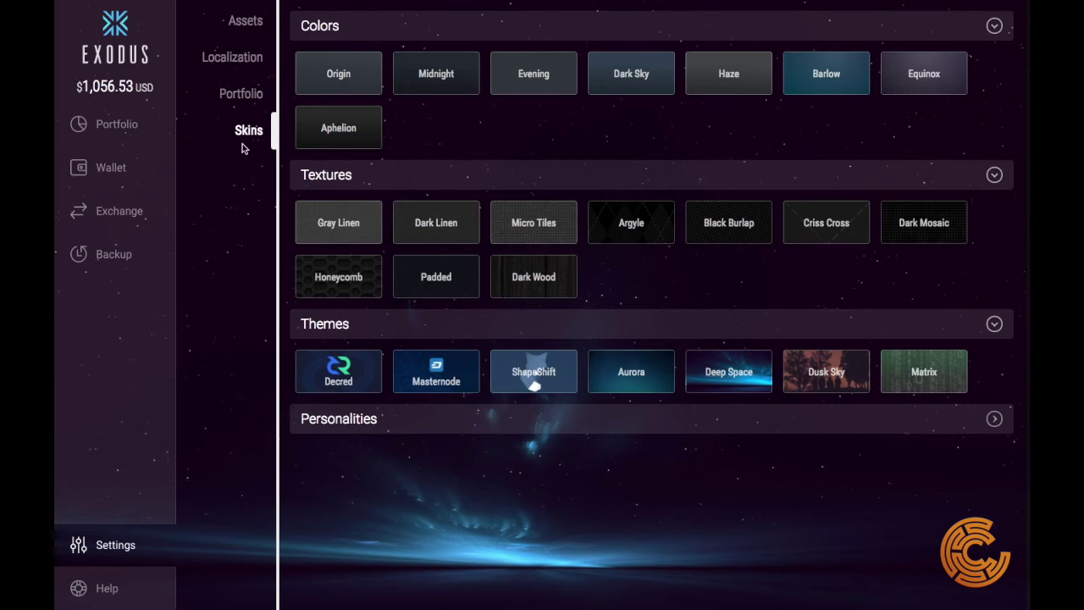
{"action": "left_click", "coordinate": [127, 546]}
{"action": "left_click", "coordinate": [120, 134]}
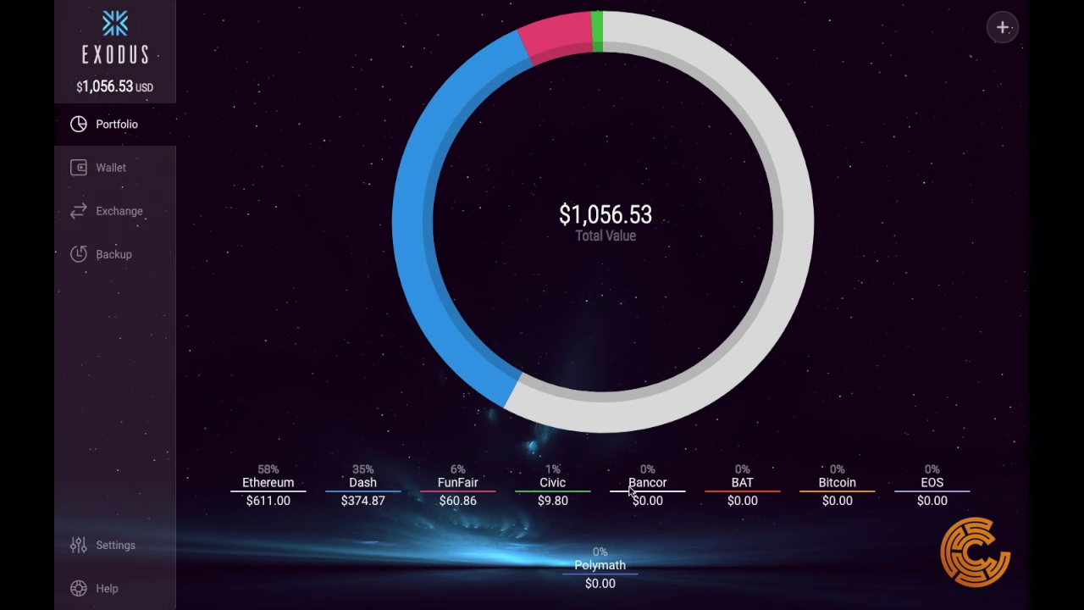
Open the Ethereum wallet and scroll its transaction history down to October 23
{"action": "left_click", "coordinate": [121, 169]}
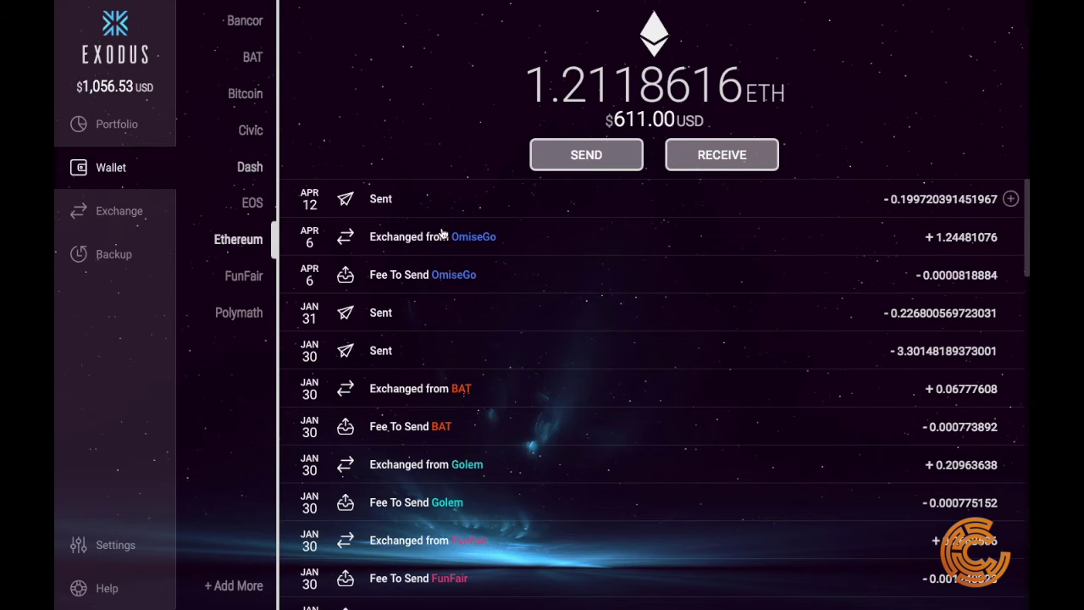
{"action": "scroll", "coordinate": [512, 304], "scroll_direction": "down", "scroll_amount": 3}
{"action": "scroll", "coordinate": [511, 305], "scroll_direction": "down", "scroll_amount": 3}
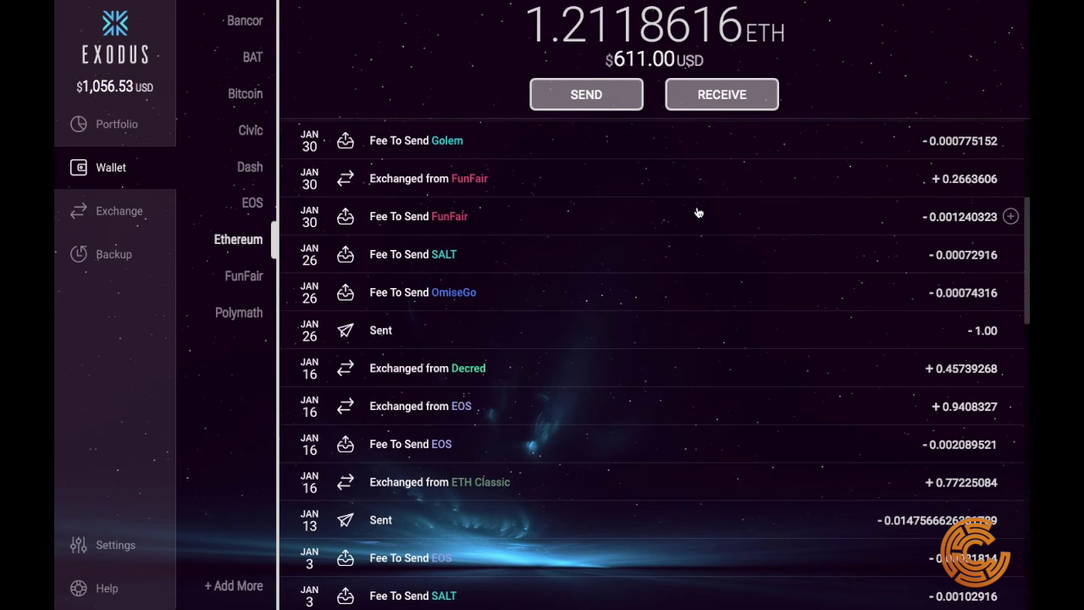
{"action": "scroll", "coordinate": [697, 211], "scroll_direction": "down", "scroll_amount": 12}
{"action": "scroll", "coordinate": [698, 211], "scroll_direction": "down", "scroll_amount": 16}
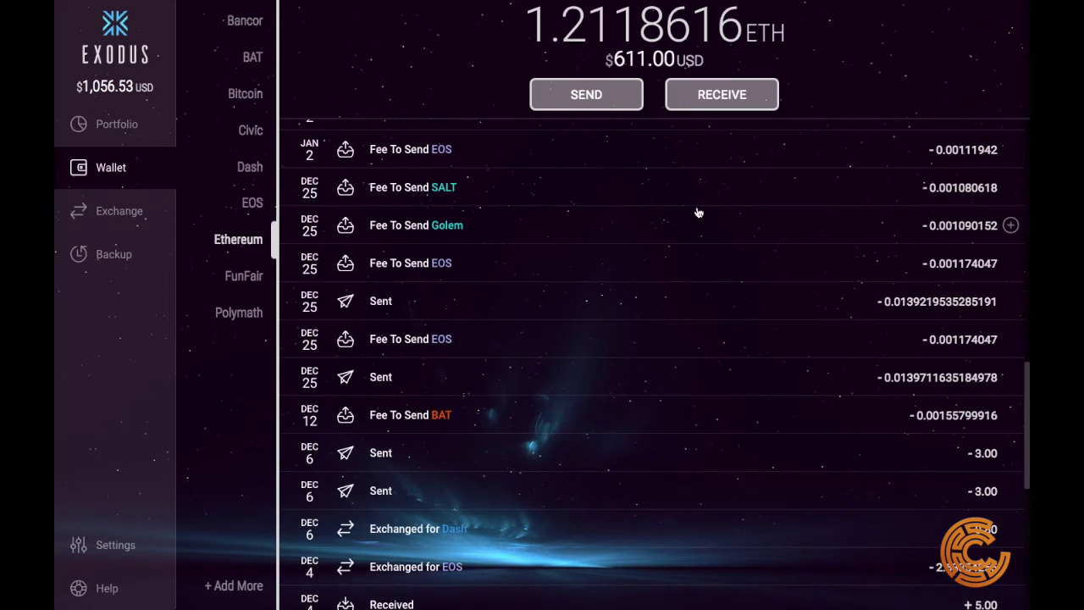
{"action": "scroll", "coordinate": [697, 211], "scroll_direction": "down", "scroll_amount": 7}
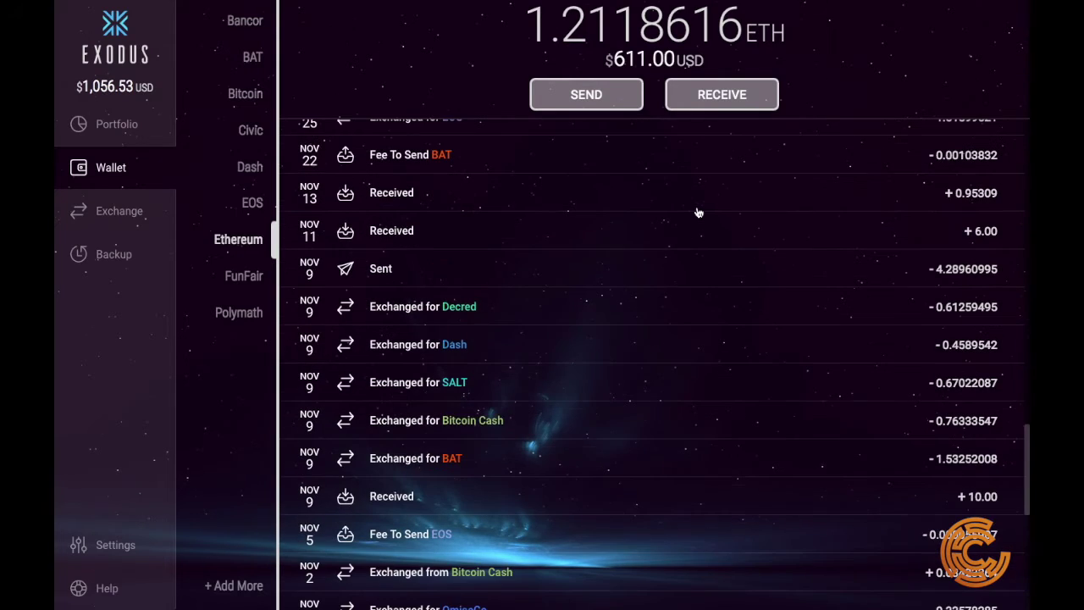
{"action": "scroll", "coordinate": [698, 212], "scroll_direction": "down", "scroll_amount": 6}
{"action": "scroll", "coordinate": [672, 386], "scroll_direction": "down", "scroll_amount": 5}
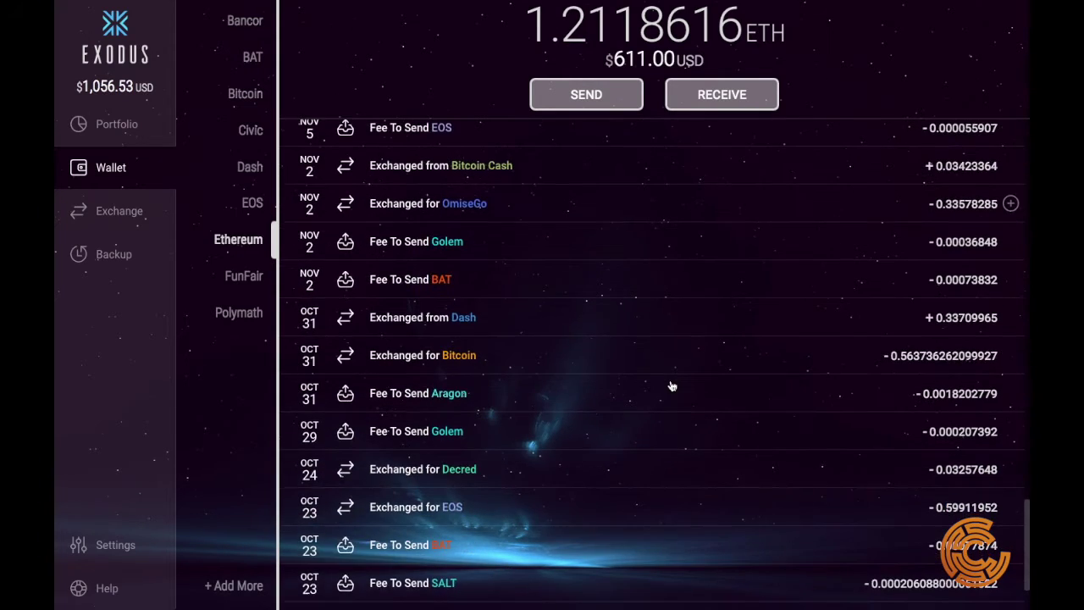
Expand the Oct 23 Fee To Send SALT, Fee To Send BAT and Exchanged for EOS entries
{"action": "left_click", "coordinate": [476, 573]}
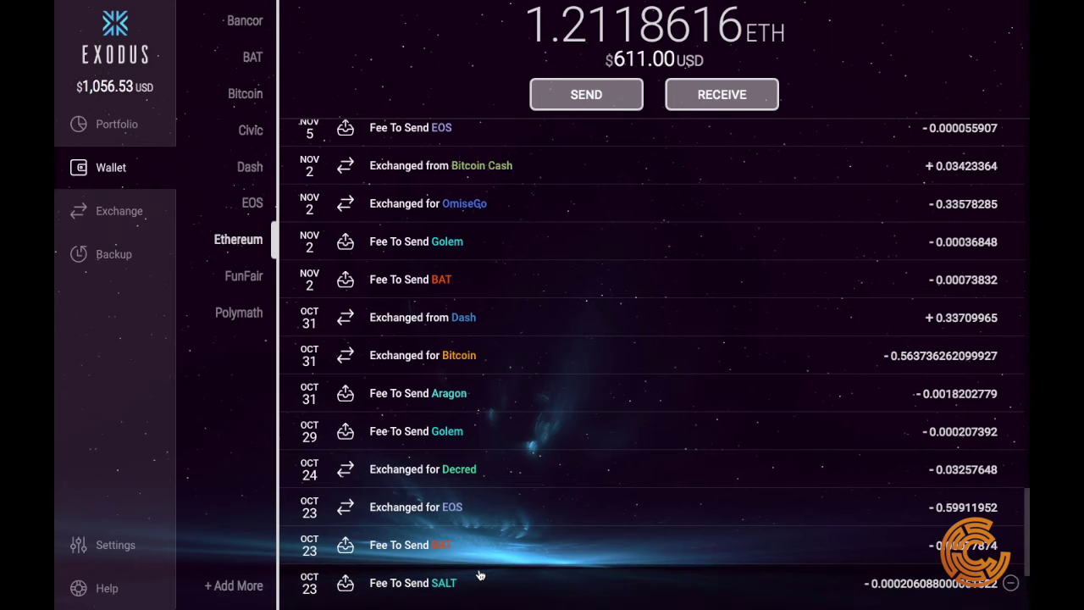
{"action": "scroll", "coordinate": [668, 447], "scroll_direction": "down", "scroll_amount": 4}
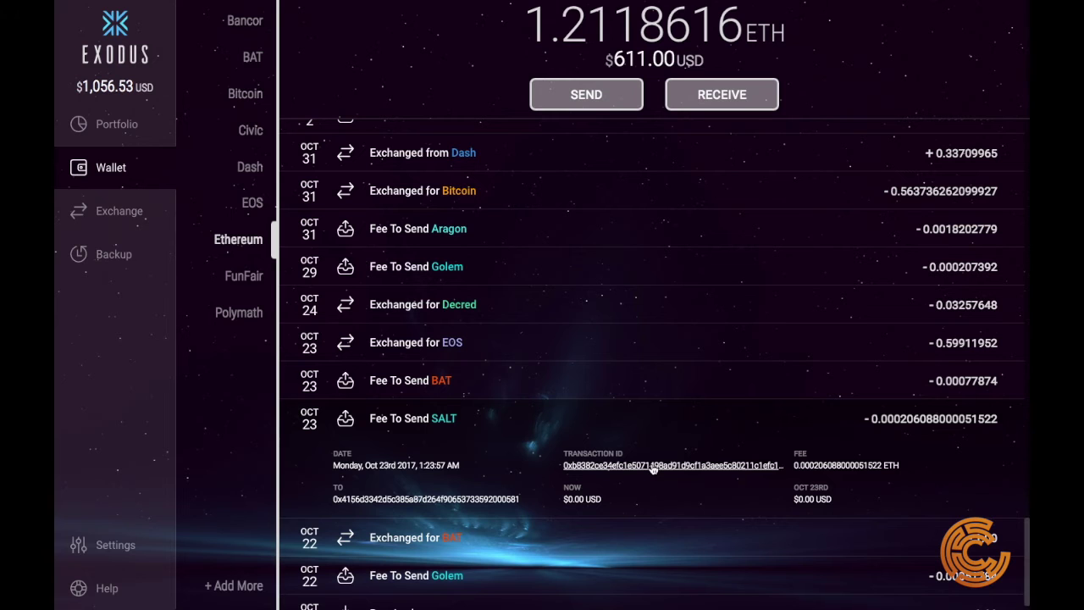
{"action": "left_click", "coordinate": [647, 388]}
{"action": "left_click", "coordinate": [618, 348]}
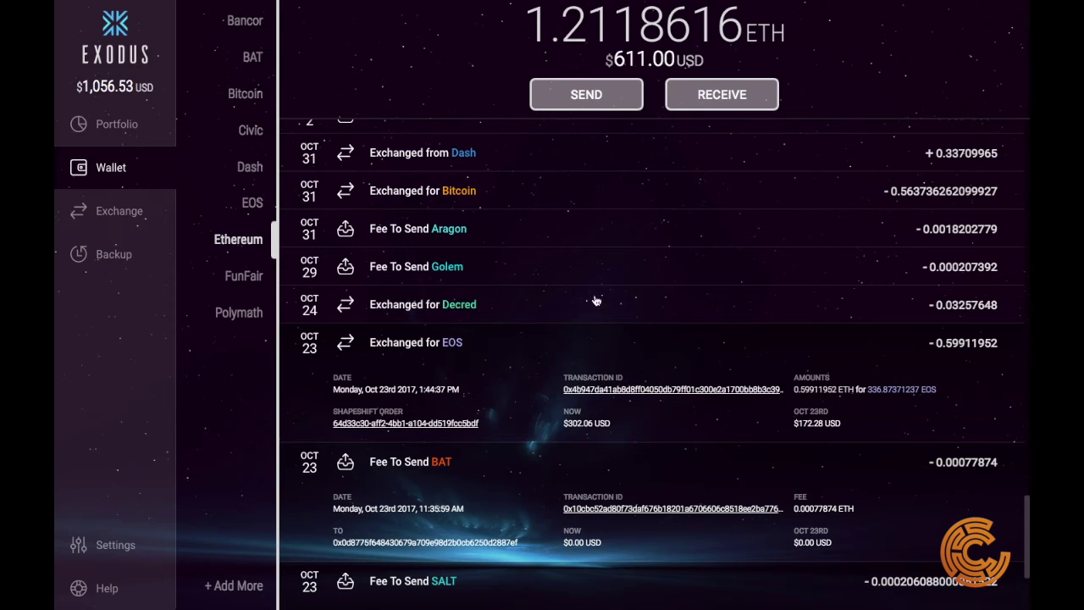
{"action": "scroll", "coordinate": [591, 267], "scroll_direction": "up", "scroll_amount": 15}
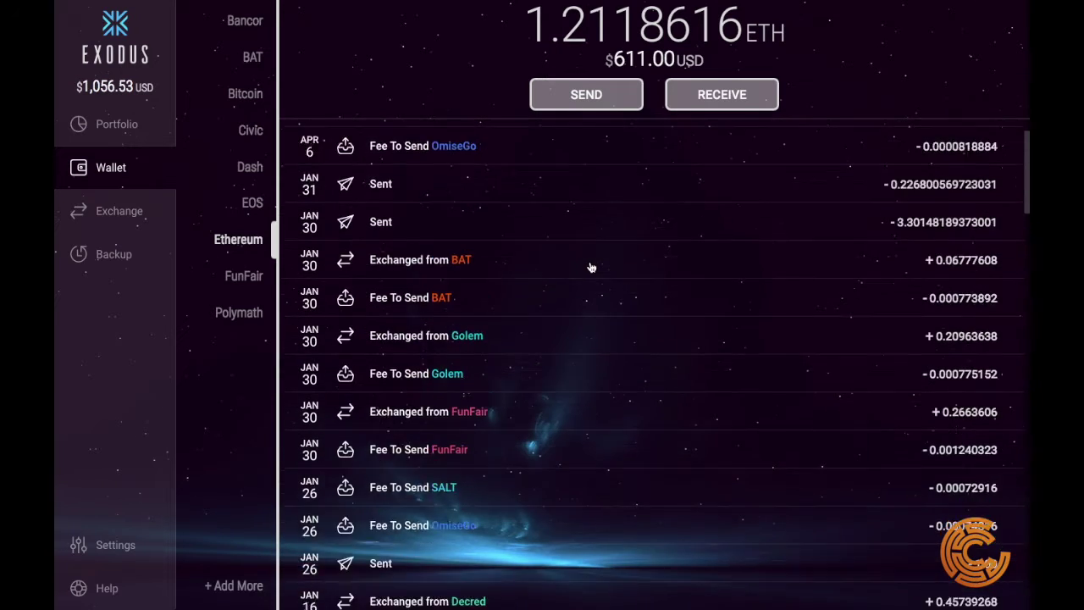
{"action": "scroll", "coordinate": [591, 268], "scroll_direction": "up", "scroll_amount": 1}
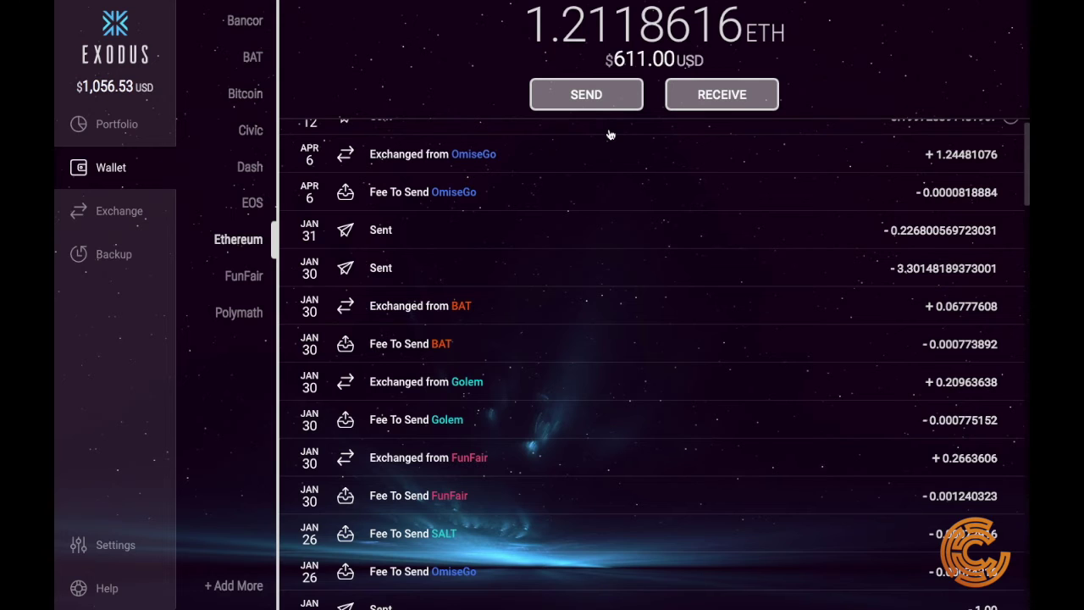
{"action": "scroll", "coordinate": [610, 137], "scroll_direction": "up", "scroll_amount": 1}
{"action": "scroll", "coordinate": [609, 136], "scroll_direction": "up", "scroll_amount": 1}
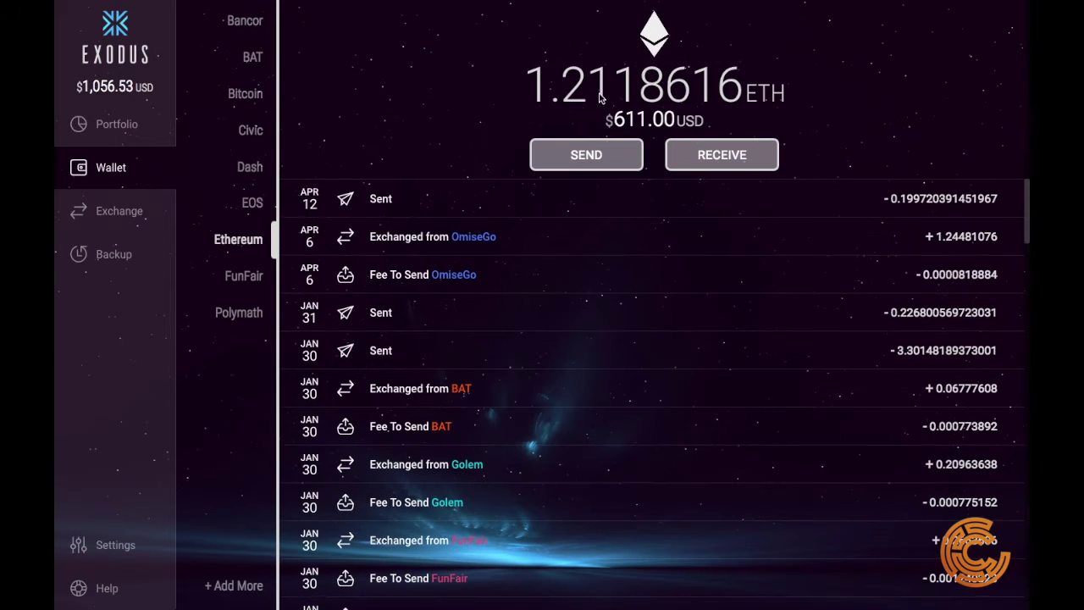
Fill an Ethereum send with the full 1.211819596582117879 ETH ($610.98) balance, then close it unsent
{"action": "left_click", "coordinate": [590, 158]}
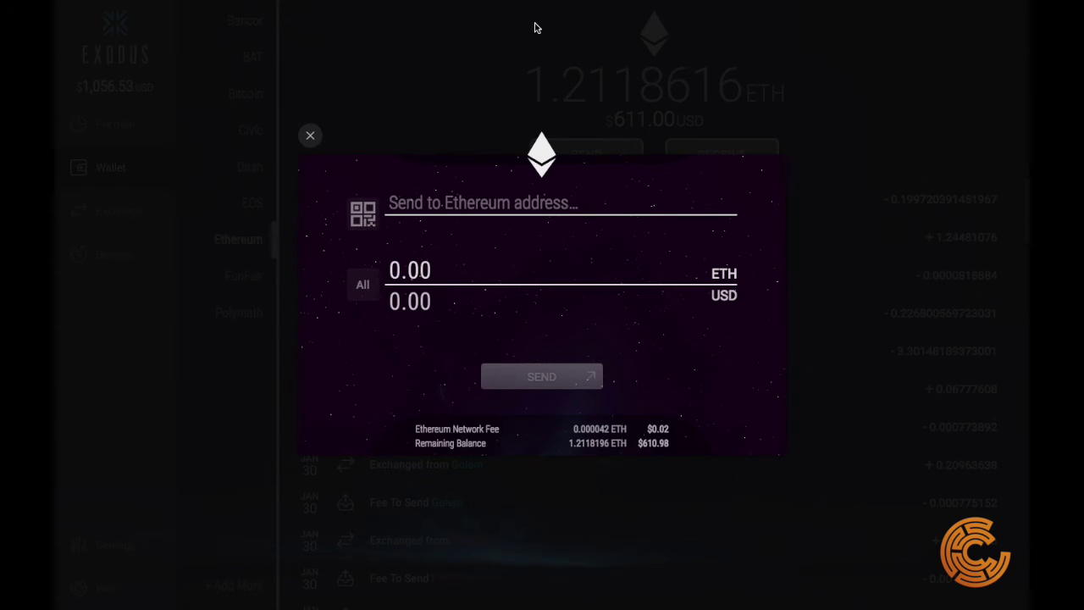
{"action": "left_click", "coordinate": [367, 284]}
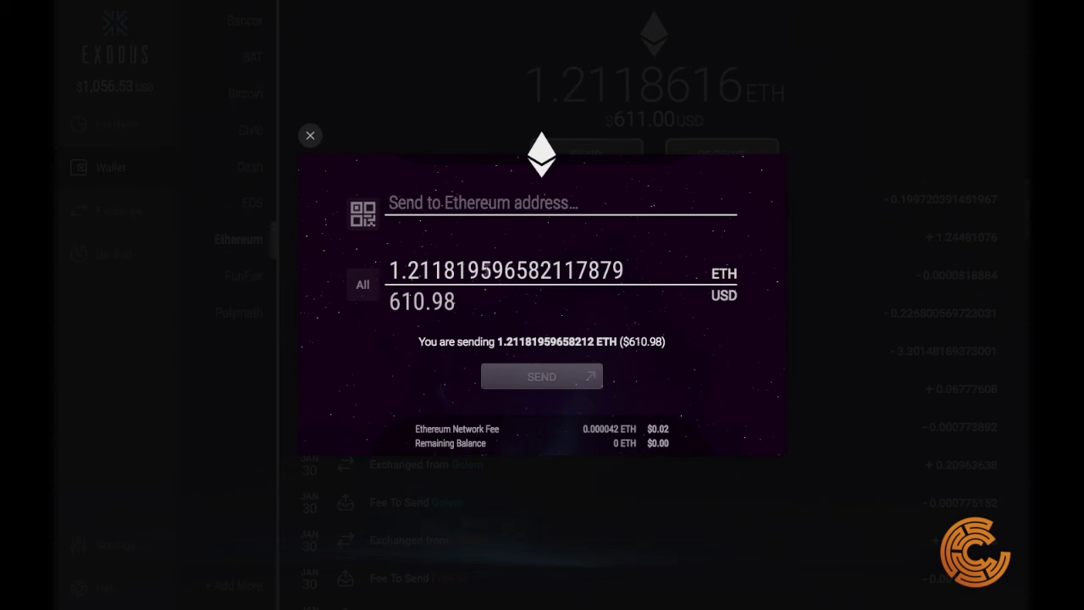
{"action": "left_click", "coordinate": [310, 136]}
View the Ethereum receive address and QR code, then close the Receive dialog
{"action": "left_click", "coordinate": [731, 165]}
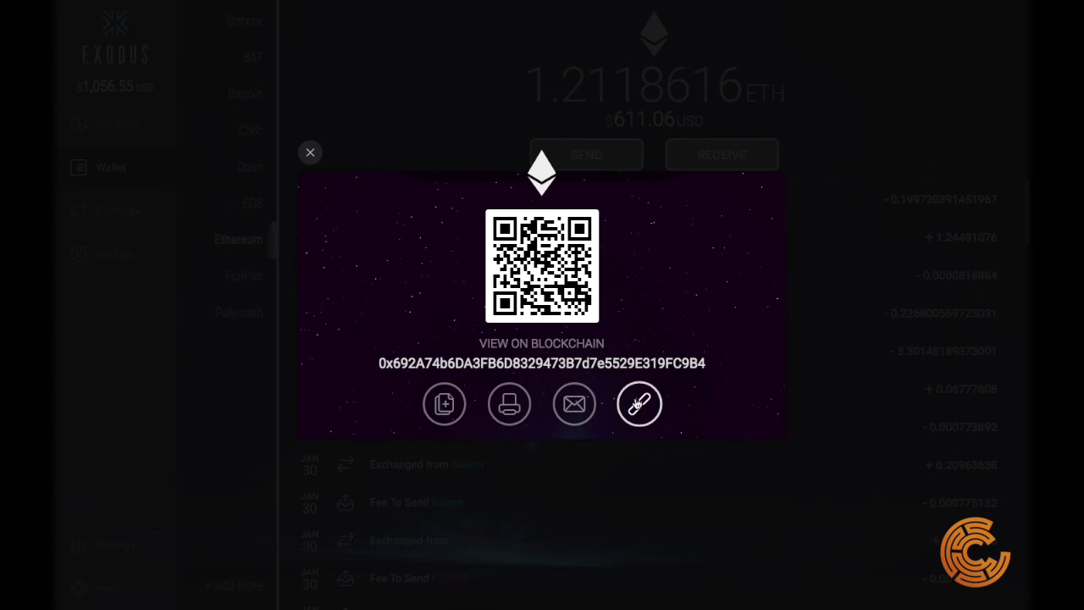
{"action": "left_click", "coordinate": [310, 149]}
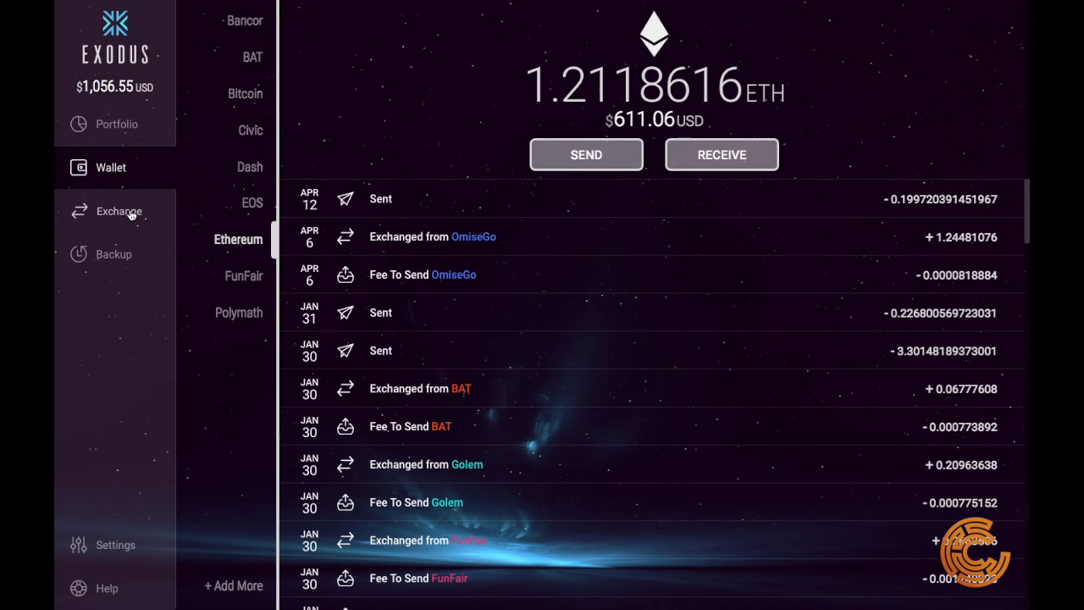
Set up a Dash-to-EOS swap at the 0.04581354 DASH minimum, yielding 1.80546375 EOS
{"action": "left_click", "coordinate": [132, 214]}
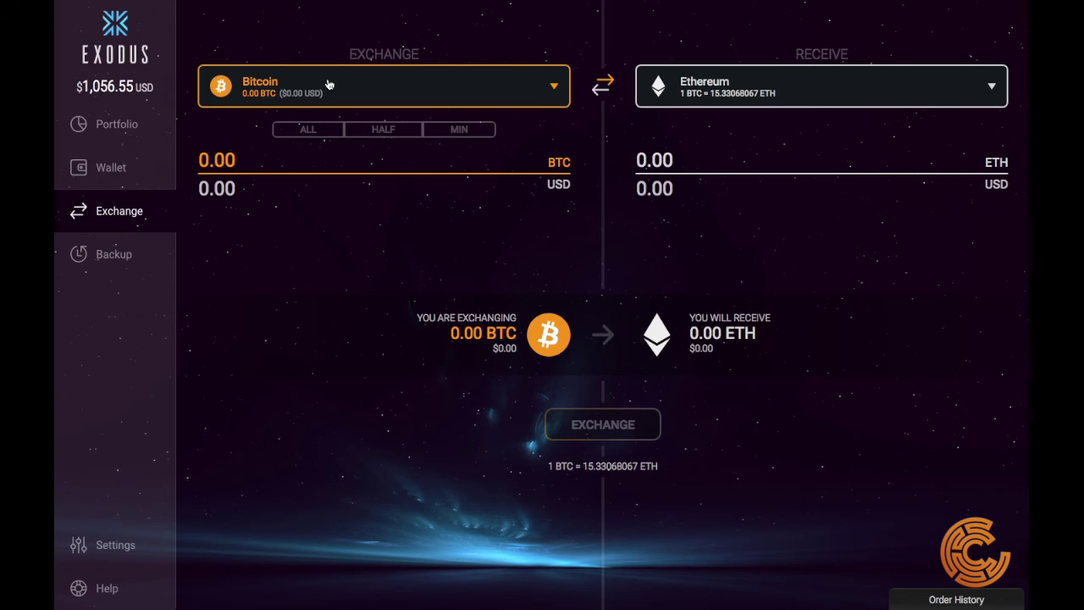
{"action": "left_click", "coordinate": [395, 82]}
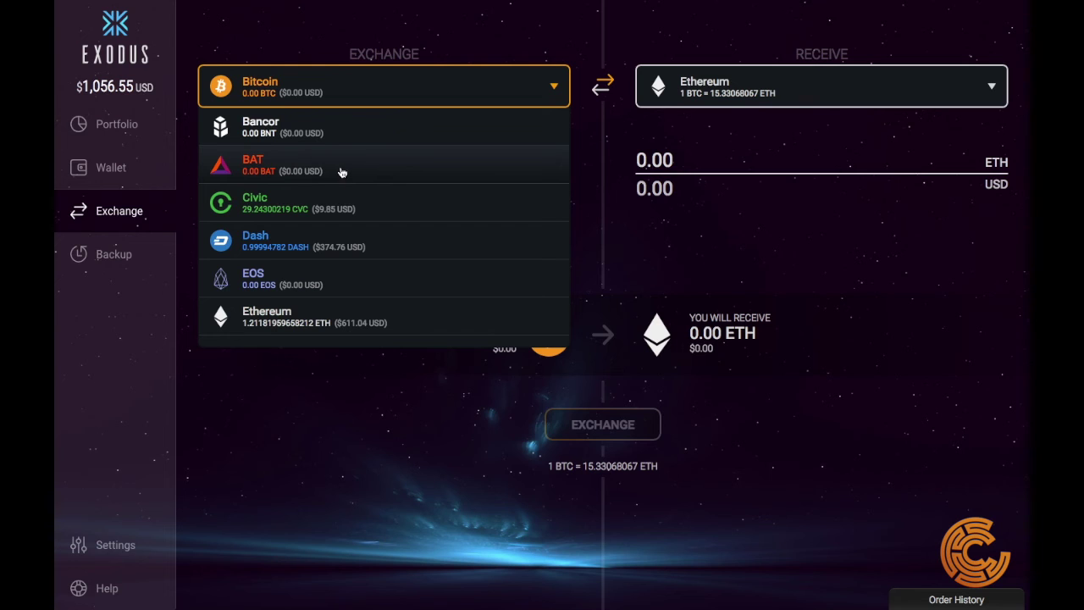
{"action": "left_click", "coordinate": [346, 259]}
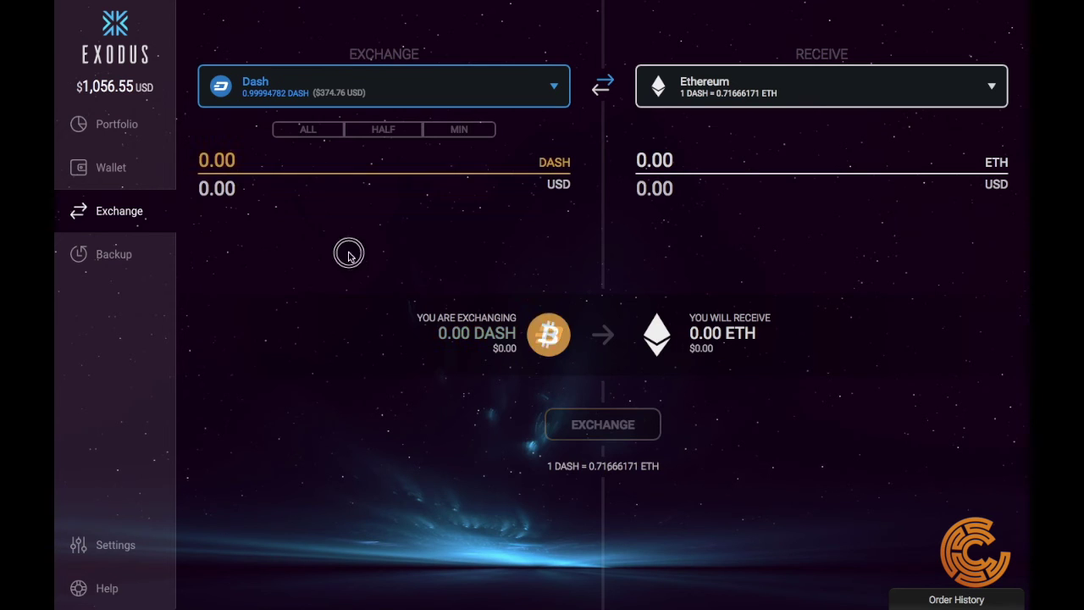
{"action": "left_click", "coordinate": [732, 76]}
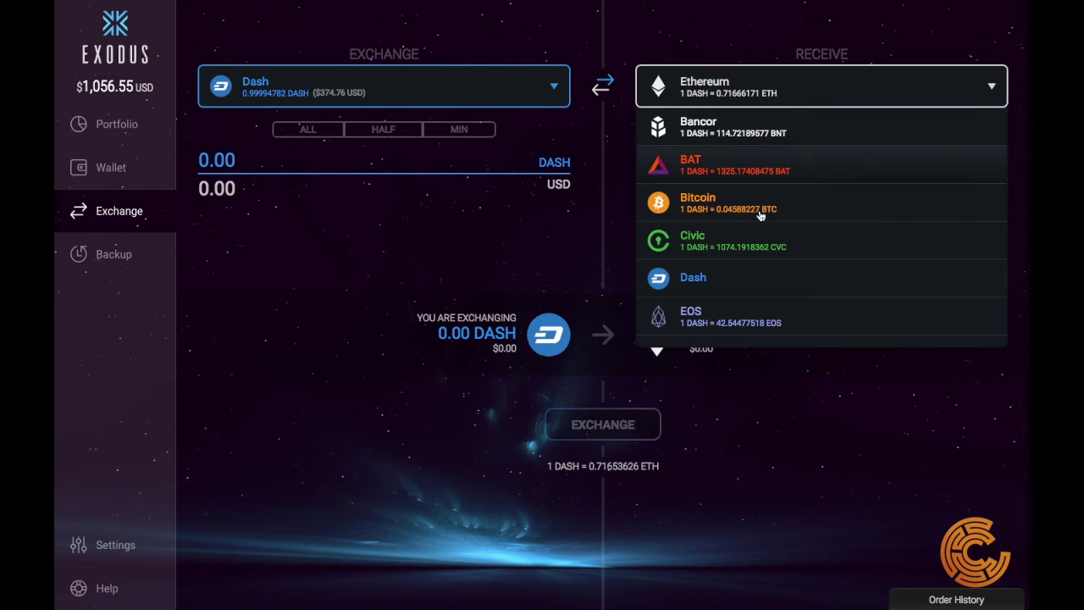
{"action": "left_click", "coordinate": [756, 320]}
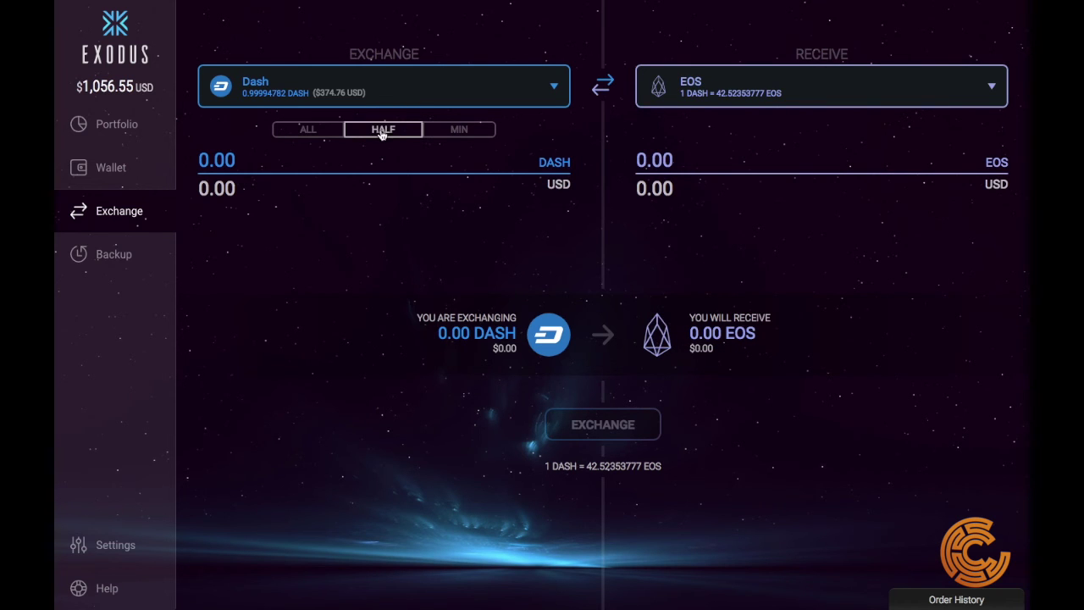
{"action": "left_click", "coordinate": [459, 133]}
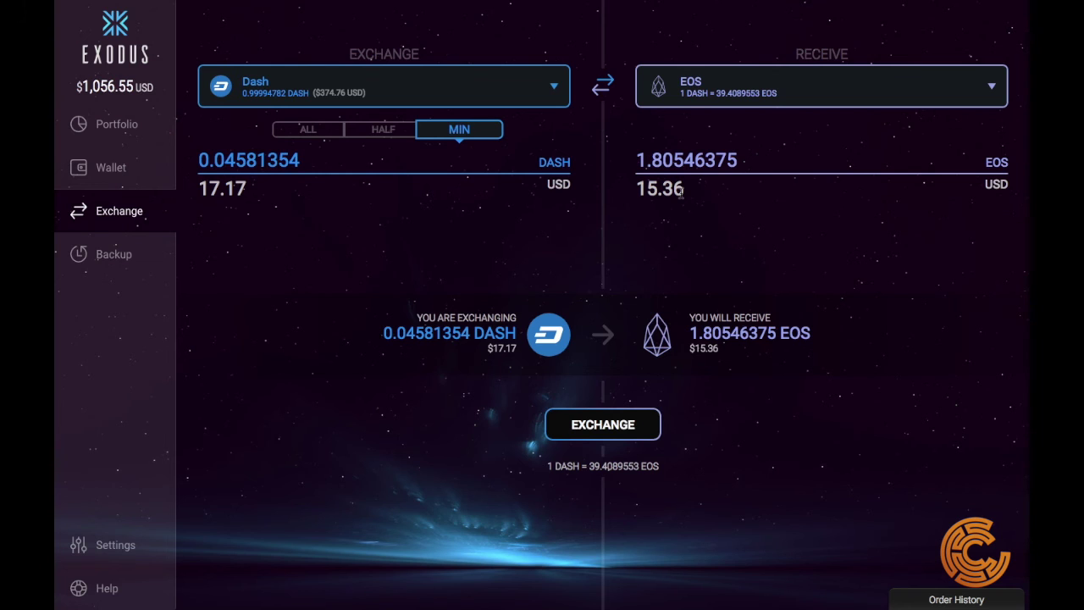
Submit the Dash-to-EOS exchange and open its ShapeShift progress page in Safari
{"action": "left_click", "coordinate": [600, 425]}
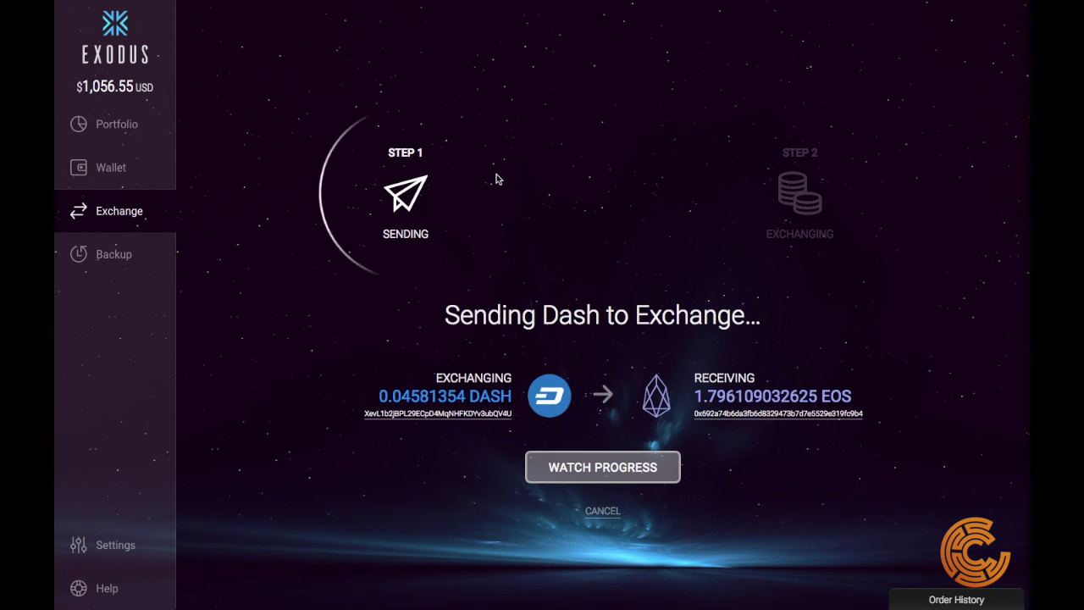
{"action": "left_click", "coordinate": [604, 468]}
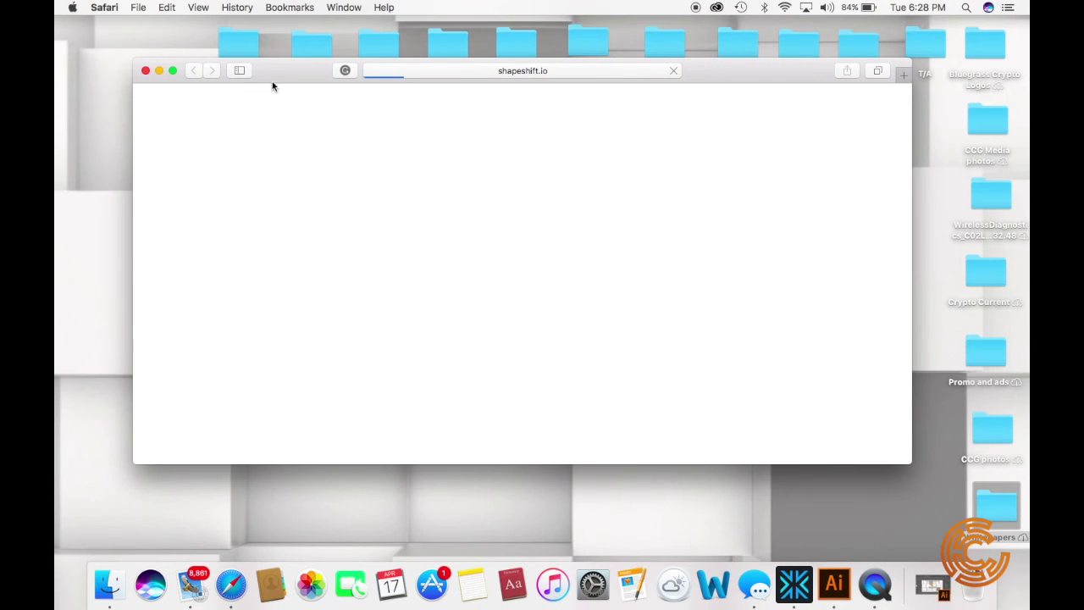
Show the ShapeShift order full screen (0.04581354 Dash for 1.79610903 EOS), then return to Exodus
{"action": "left_click", "coordinate": [174, 71]}
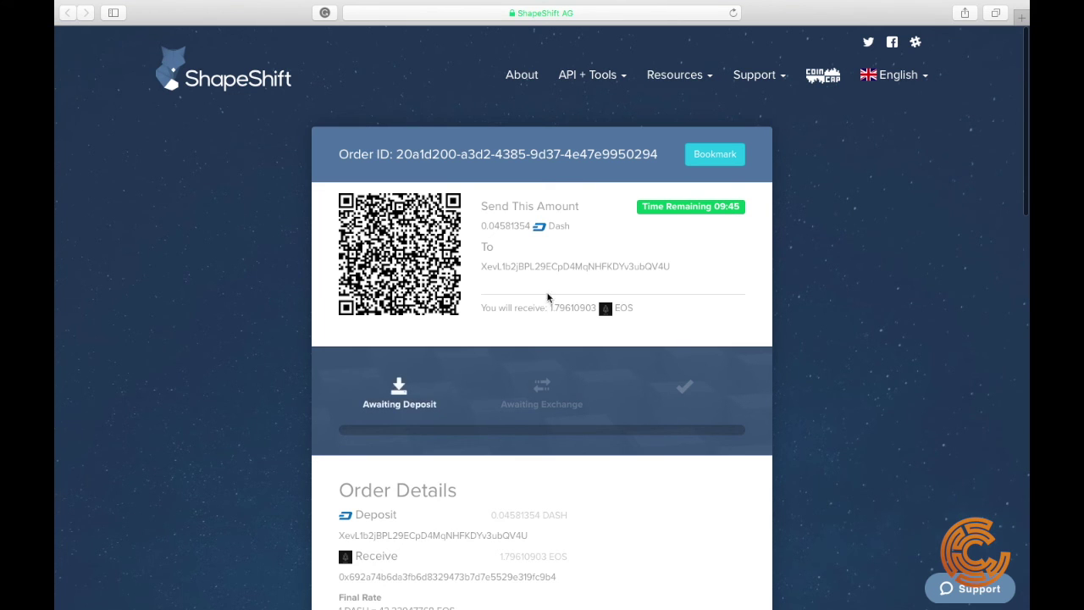
{"action": "scroll", "coordinate": [540, 332], "scroll_direction": "down", "scroll_amount": 1}
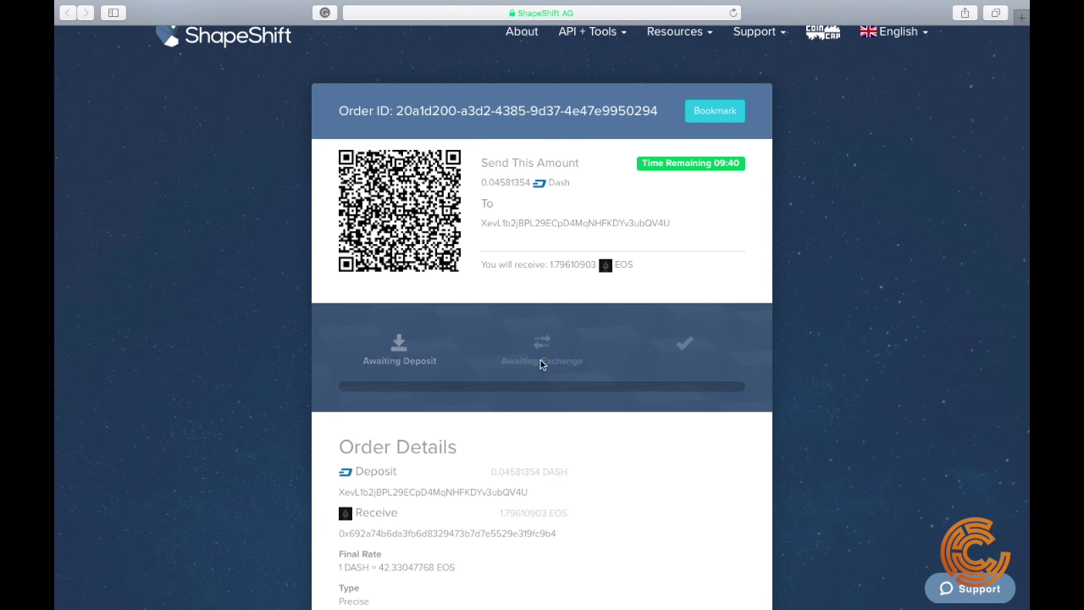
{"action": "scroll", "coordinate": [526, 120], "scroll_direction": "down", "scroll_amount": 1}
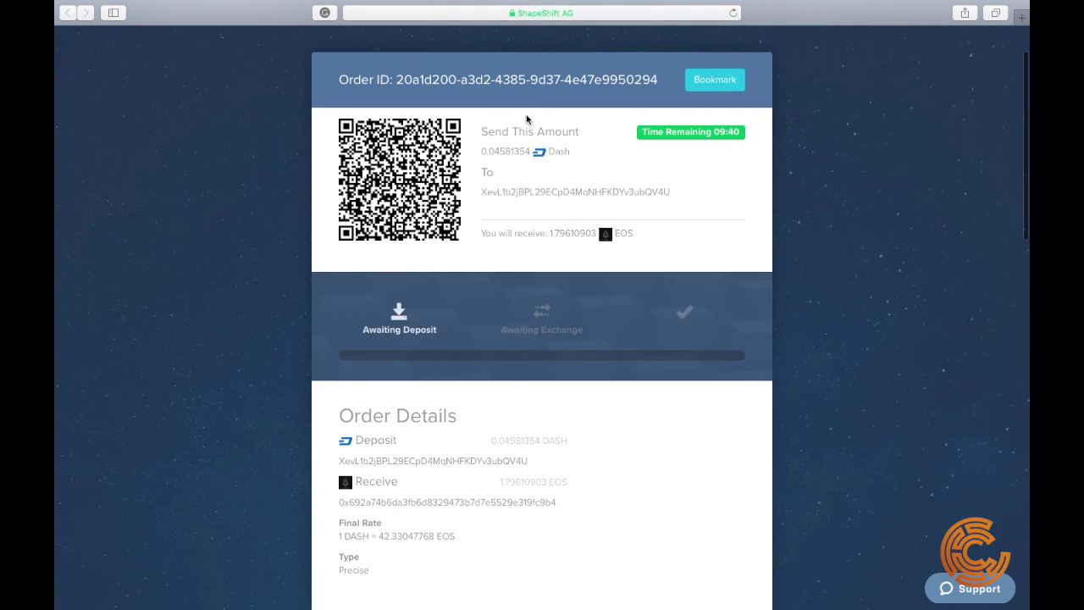
{"action": "mouse_move", "coordinate": [830, 584]}
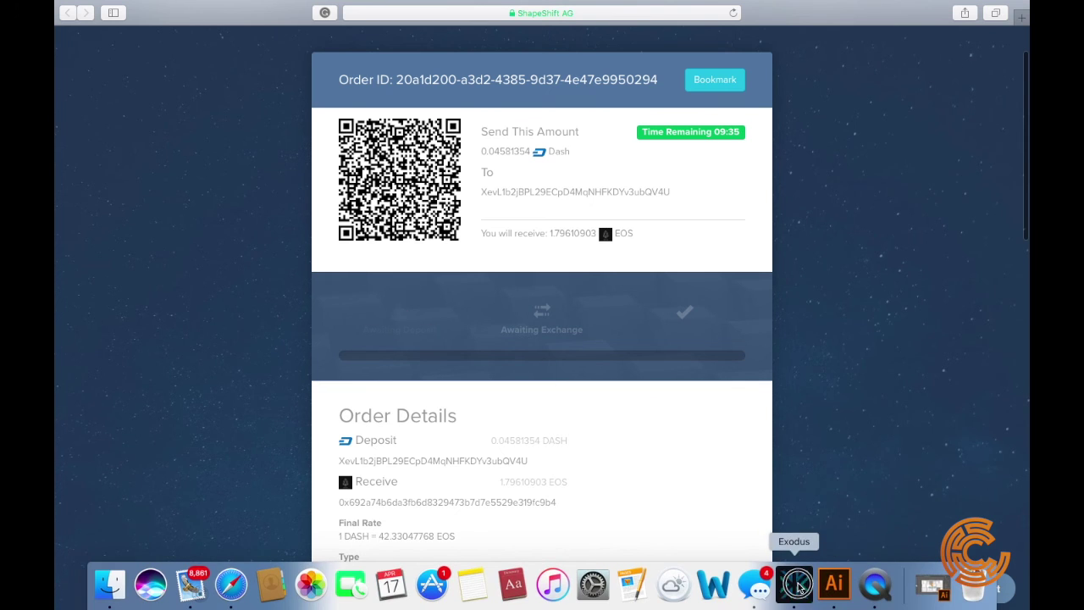
{"action": "left_click", "coordinate": [796, 584]}
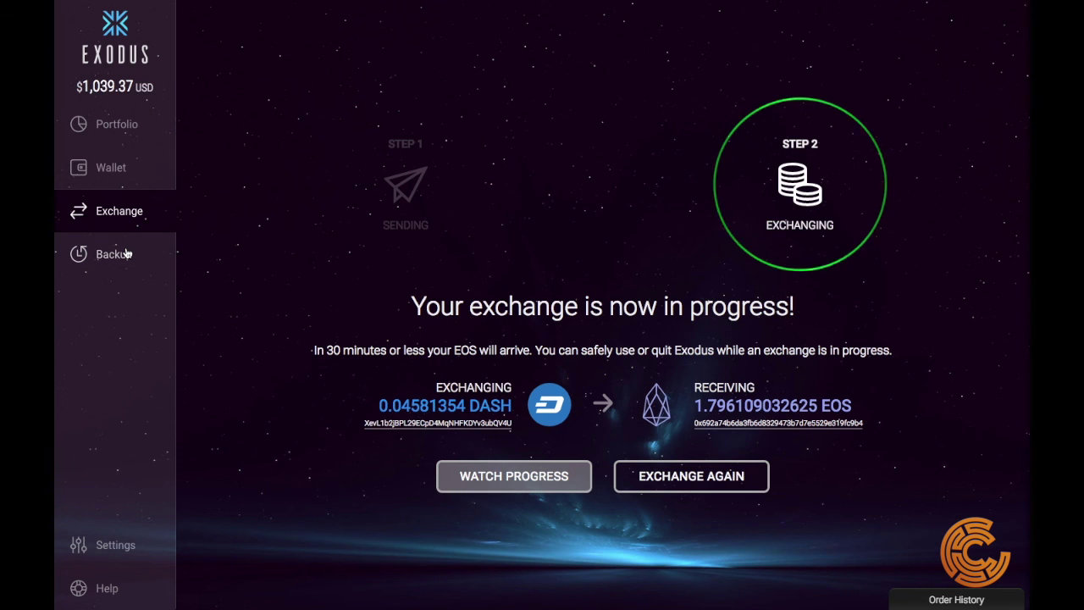
Scroll Order History past the in-progress Dash-to-EOS exchange to earlier completed swaps
{"action": "mouse_move", "coordinate": [1012, 602]}
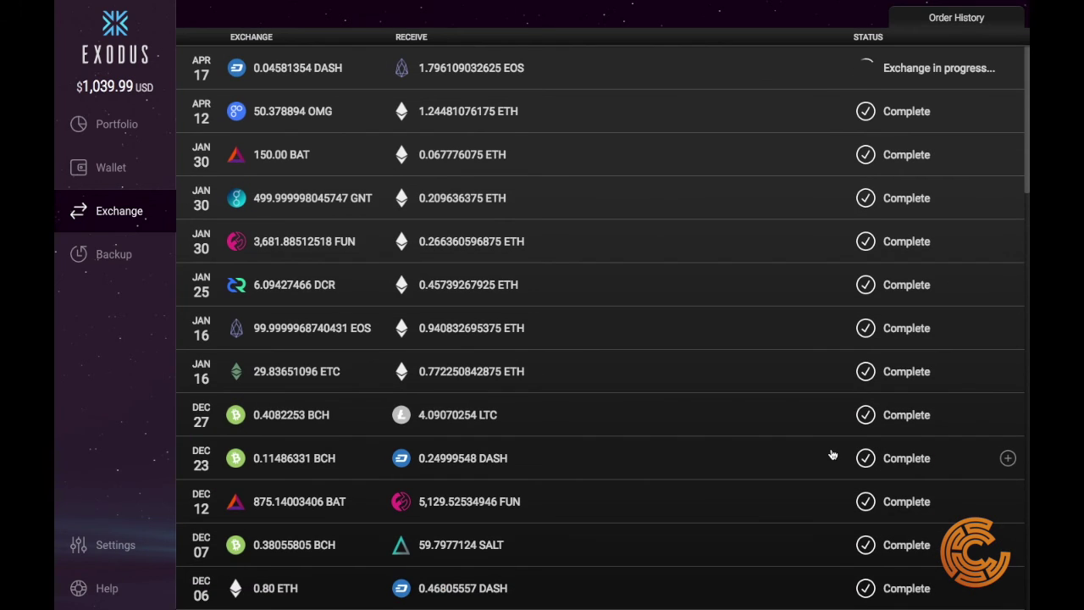
{"action": "scroll", "coordinate": [832, 455], "scroll_direction": "down", "scroll_amount": 15}
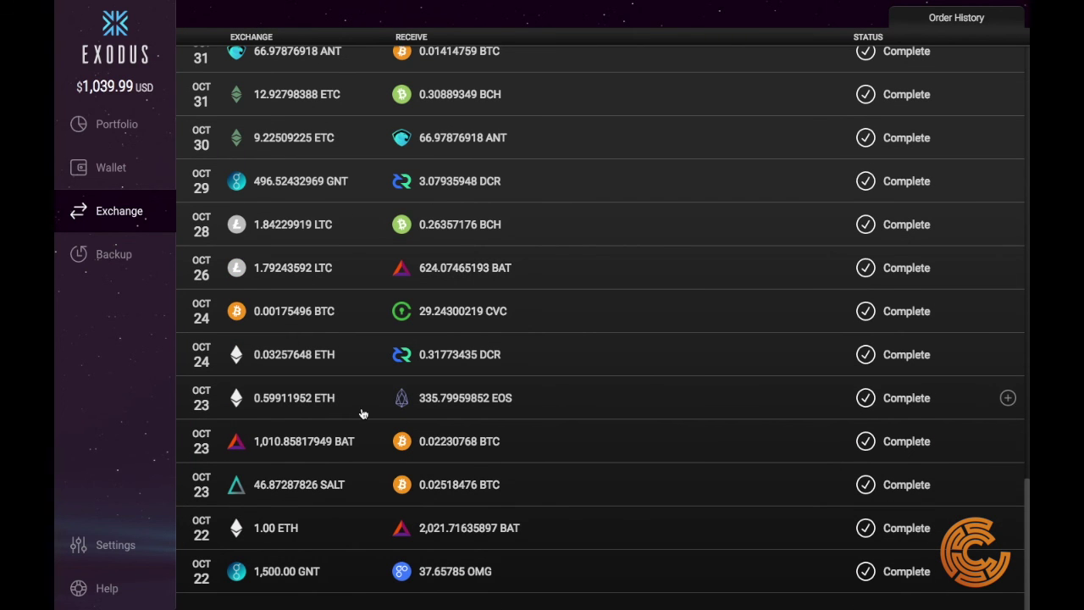
Open the Exodus 1.48.1 Help page and browse the FAQ topics, returning to the top
{"action": "left_click", "coordinate": [108, 584]}
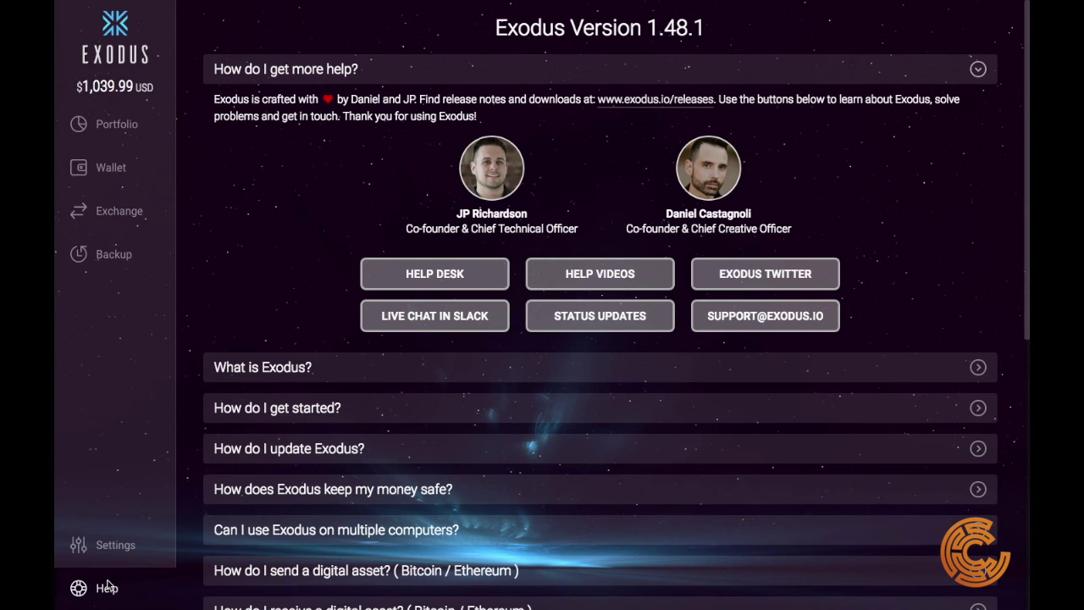
{"action": "scroll", "coordinate": [493, 143], "scroll_direction": "down", "scroll_amount": 1}
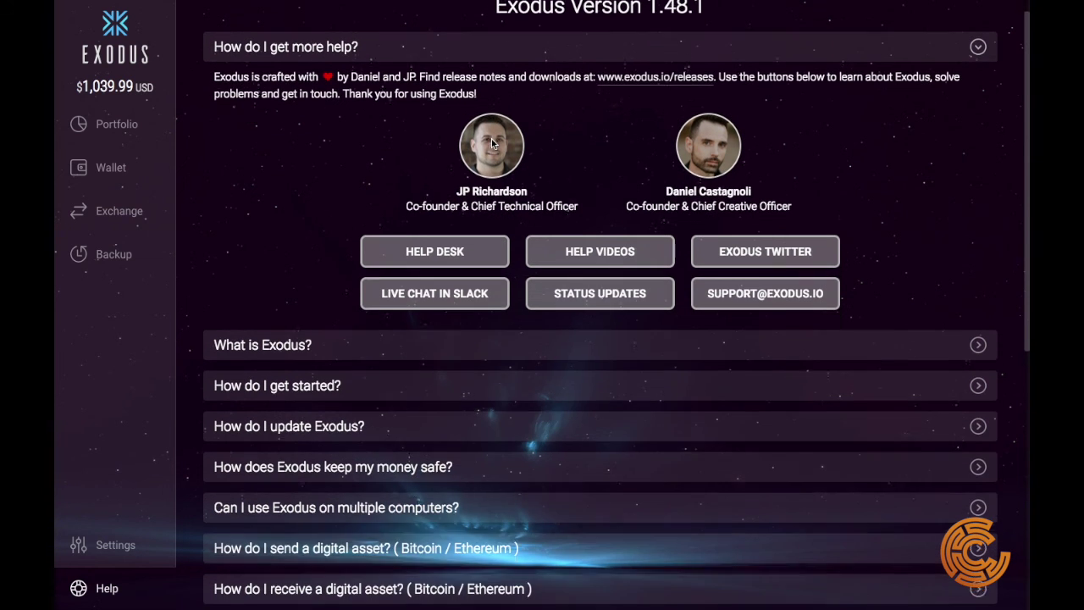
{"action": "scroll", "coordinate": [492, 143], "scroll_direction": "down", "scroll_amount": 1}
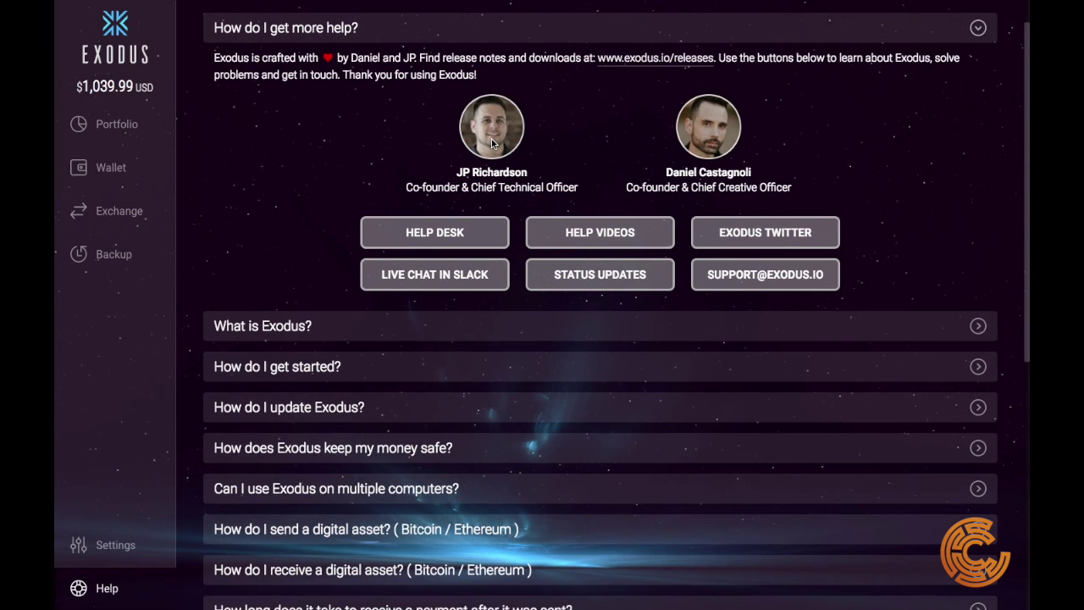
{"action": "scroll", "coordinate": [493, 143], "scroll_direction": "down", "scroll_amount": 5}
{"action": "scroll", "coordinate": [569, 188], "scroll_direction": "down", "scroll_amount": 6}
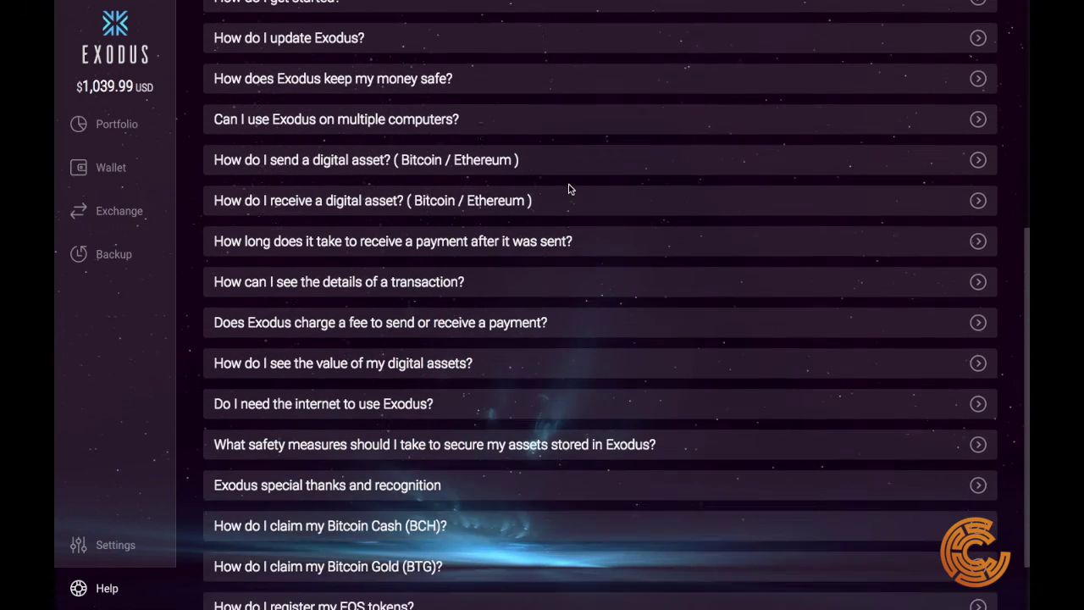
{"action": "scroll", "coordinate": [569, 188], "scroll_direction": "up", "scroll_amount": 12}
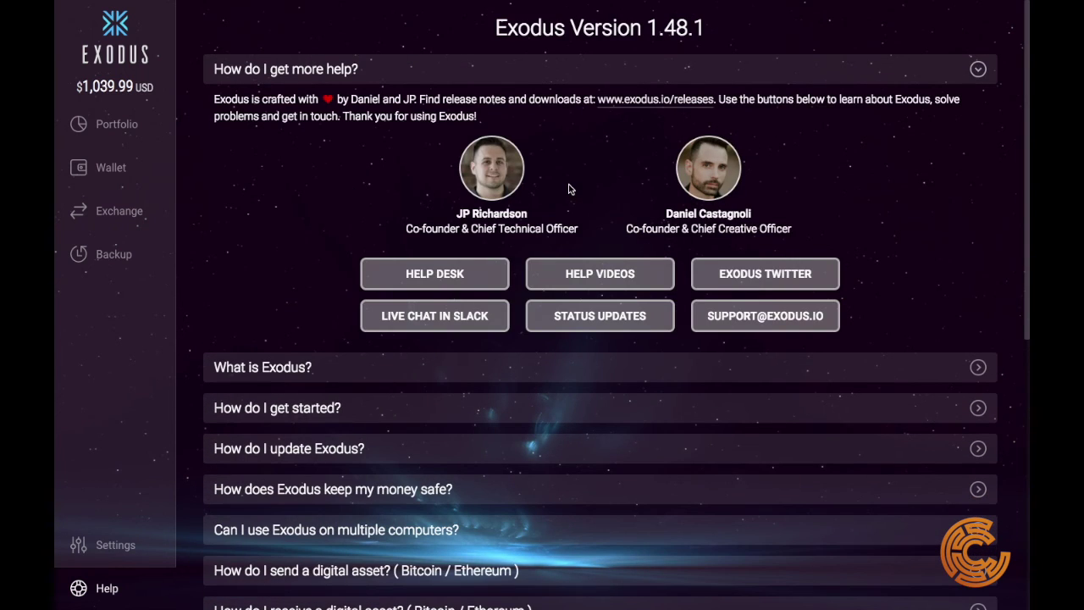